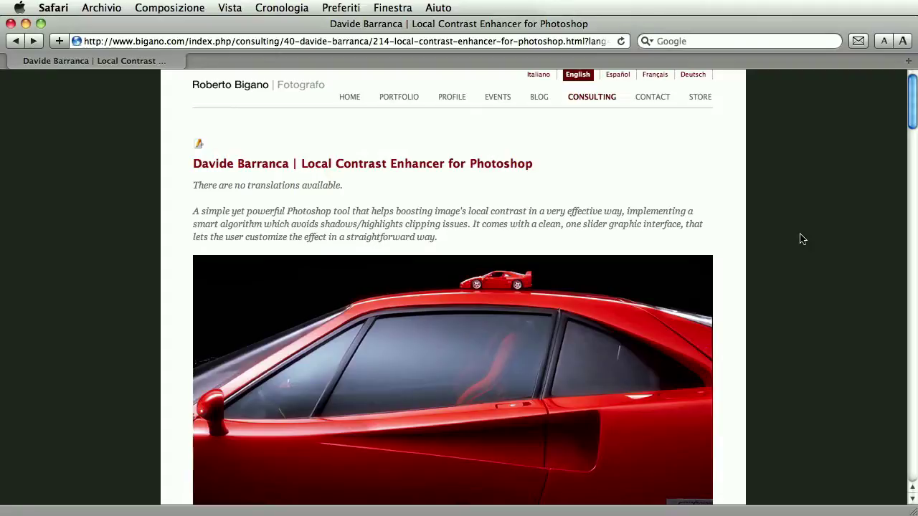
Scroll down through the bigano.com Local Contrast Enhancer page and back up toward the top
scroll(797, 234, "down", 5)
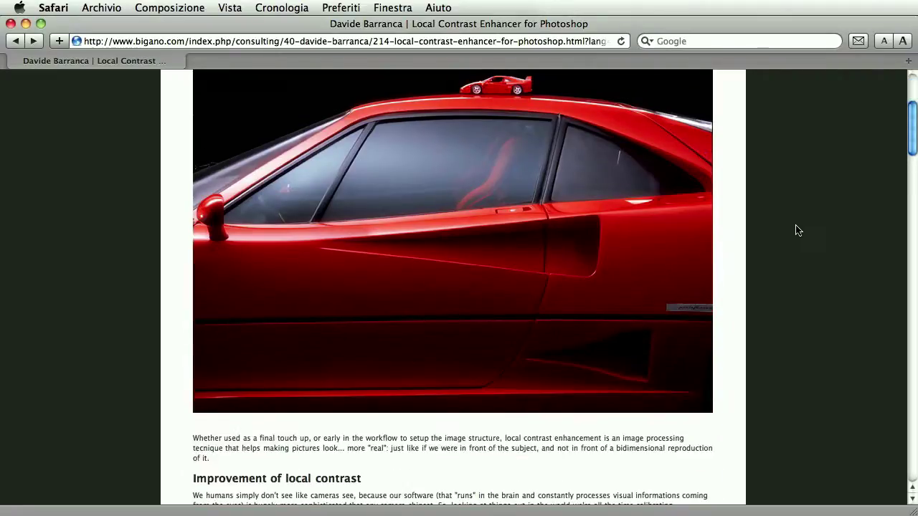
scroll(797, 230, "down", 2)
scroll(797, 229, "down", 2)
scroll(798, 230, "down", 6)
scroll(798, 229, "down", 4)
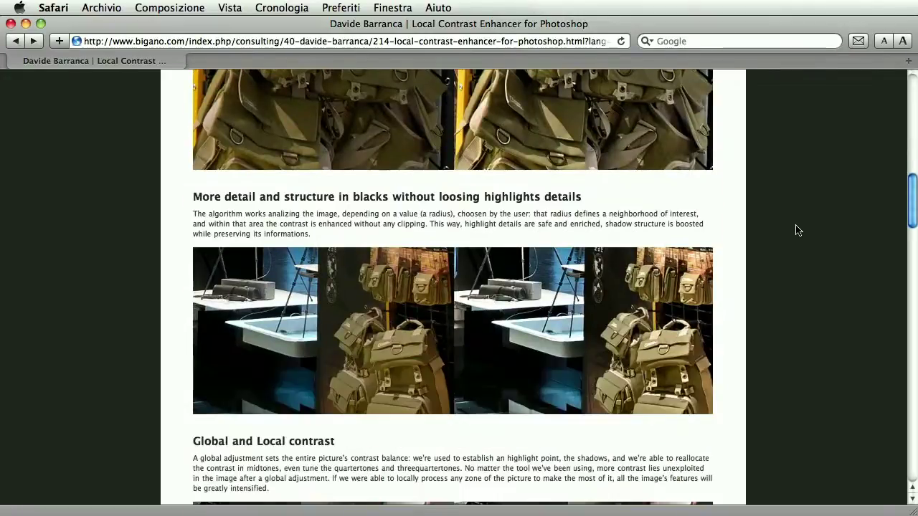
scroll(798, 229, "up", 5)
scroll(797, 230, "up", 10)
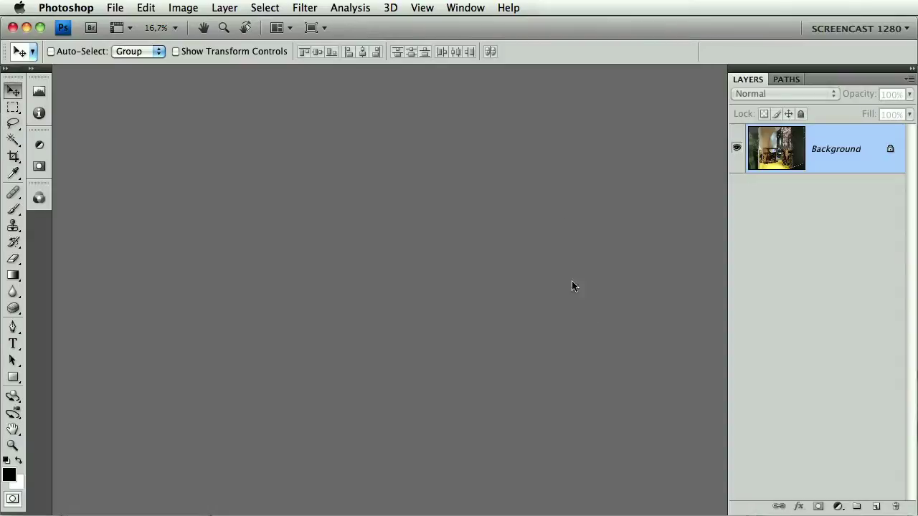
left_click(465, 8)
mouse_move(481, 61)
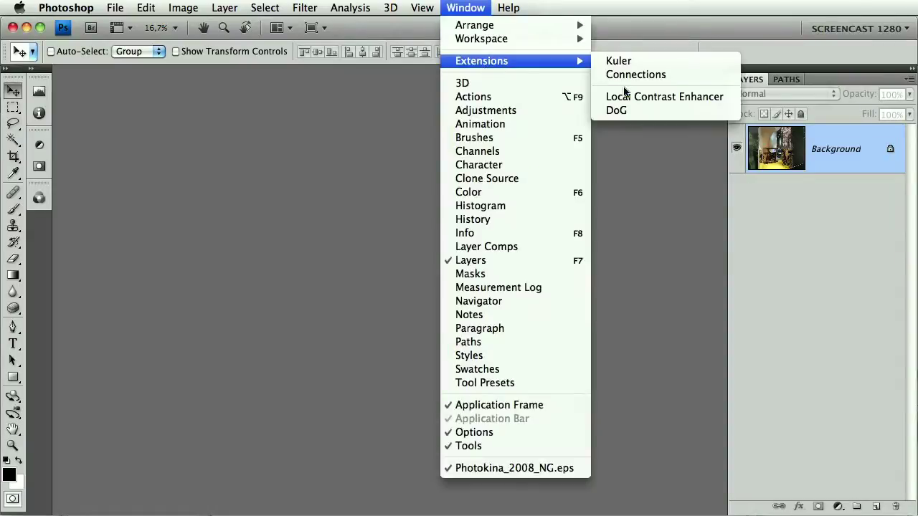
left_click(638, 97)
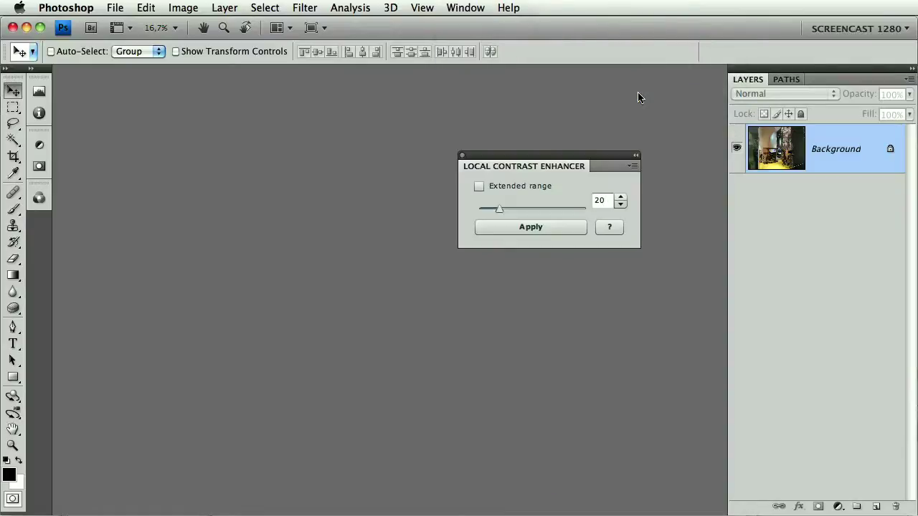
left_click(462, 155)
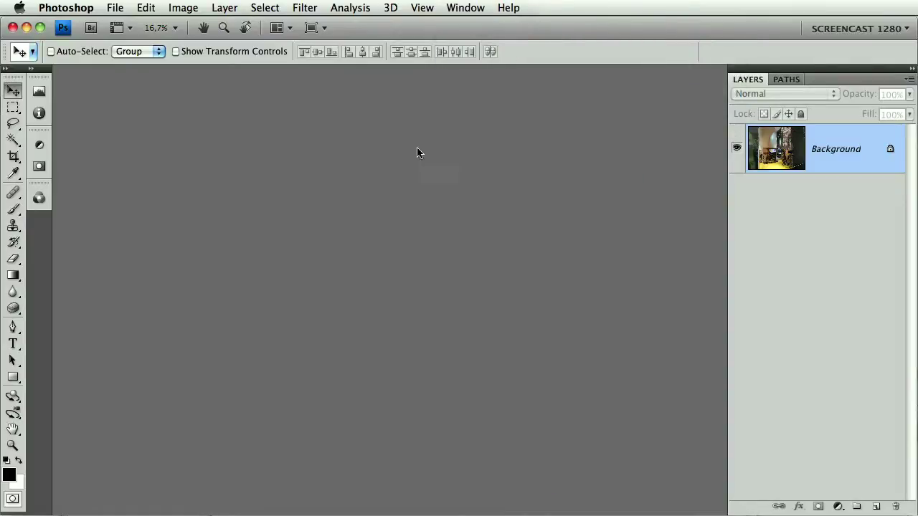
left_click(116, 8)
mouse_move(132, 327)
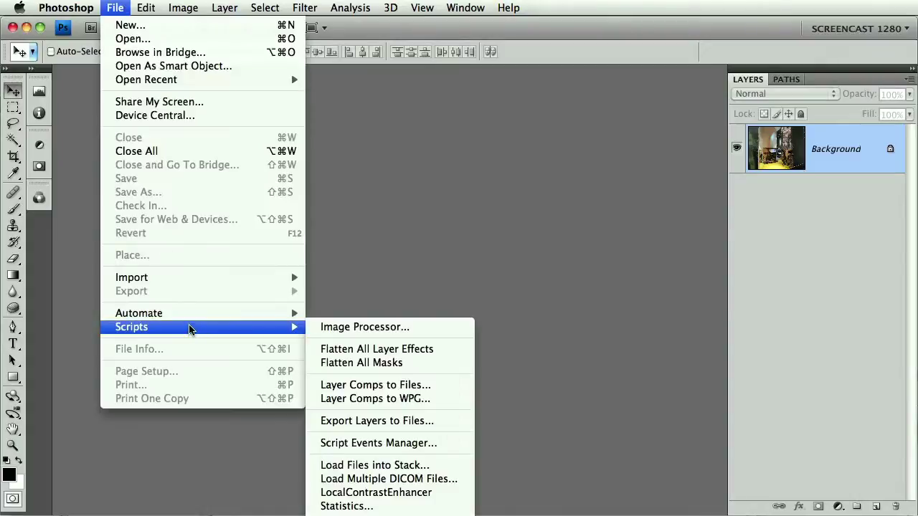
left_click(410, 493)
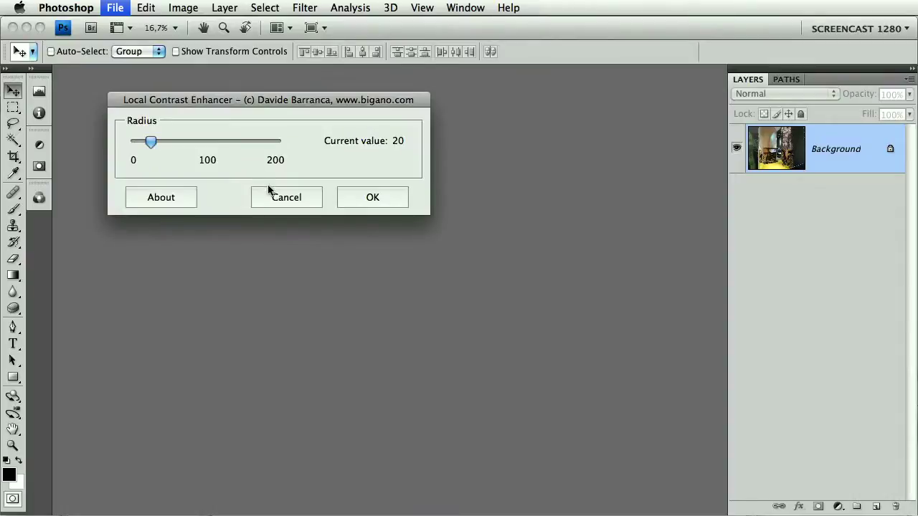
left_click(272, 197)
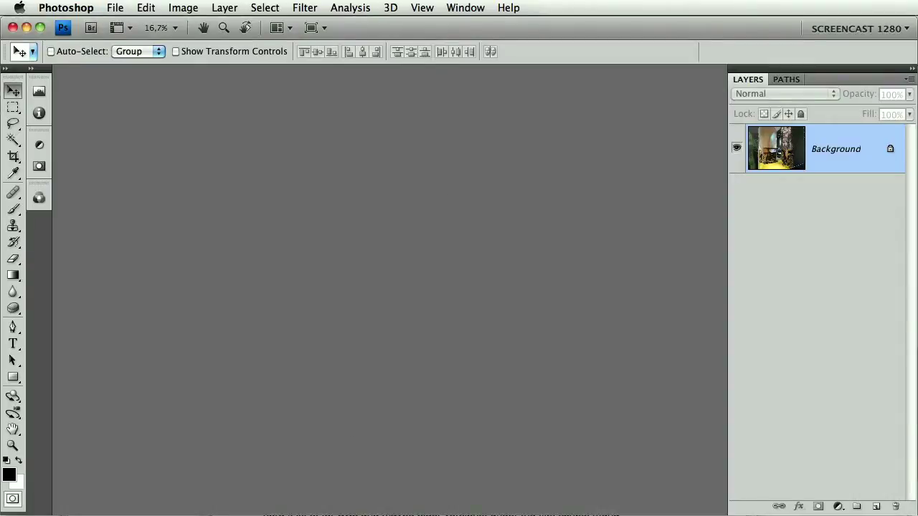
Open Window > Extensions > Local Contrast Enhancer and dock its panel above the Layers panel
left_click(479, 7)
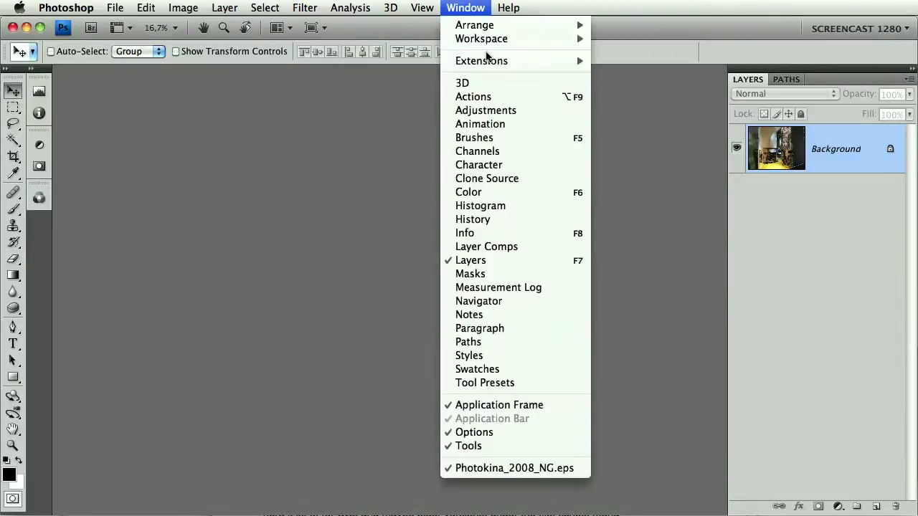
mouse_move(481, 61)
left_click(651, 97)
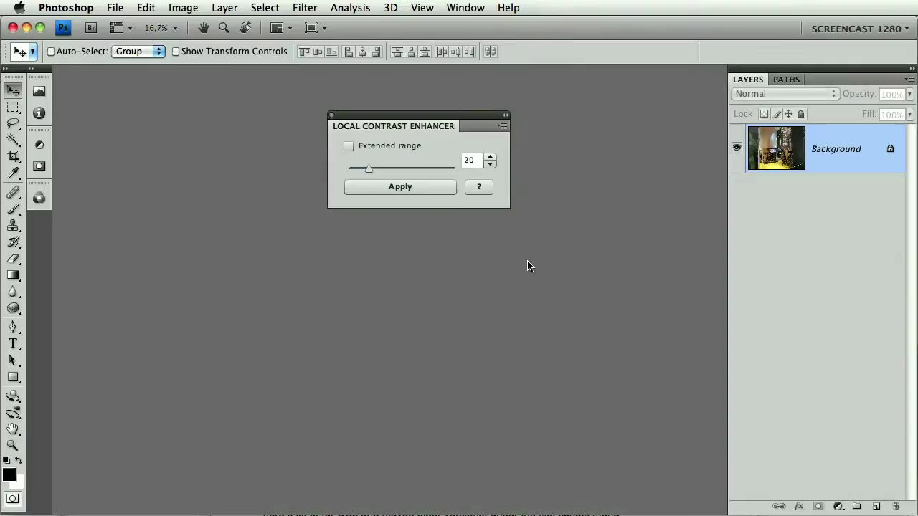
double_click(409, 126)
mouse_move(409, 126)
left_mouse_down()
mouse_move(790, 76)
mouse_move(524, 128)
left_mouse_up()
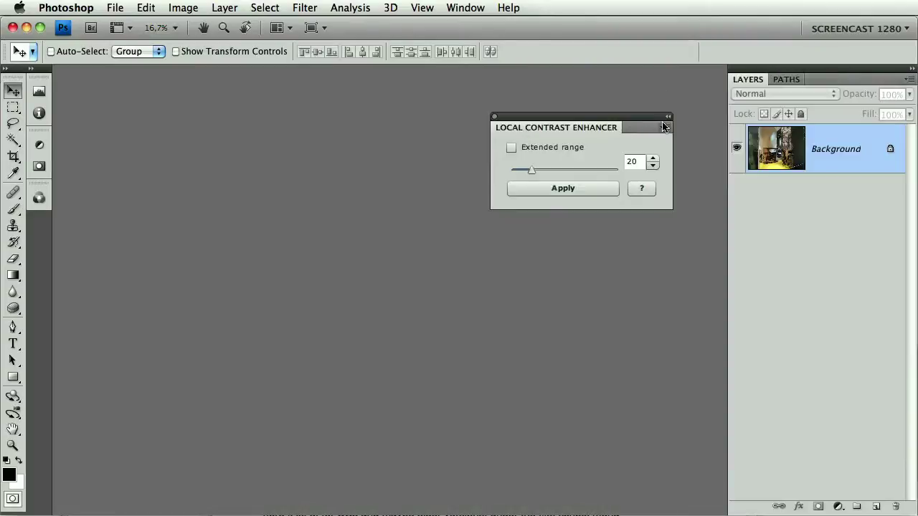
left_click(667, 117)
left_click(522, 147)
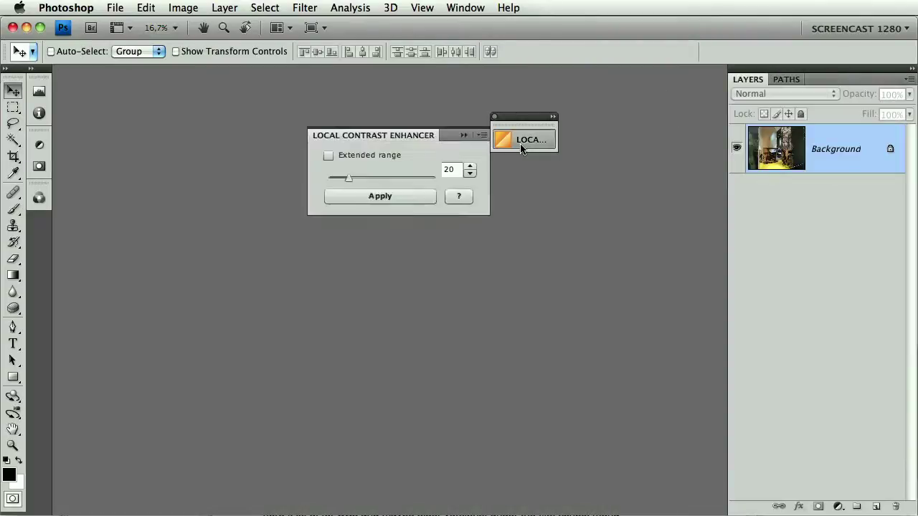
left_click(553, 117)
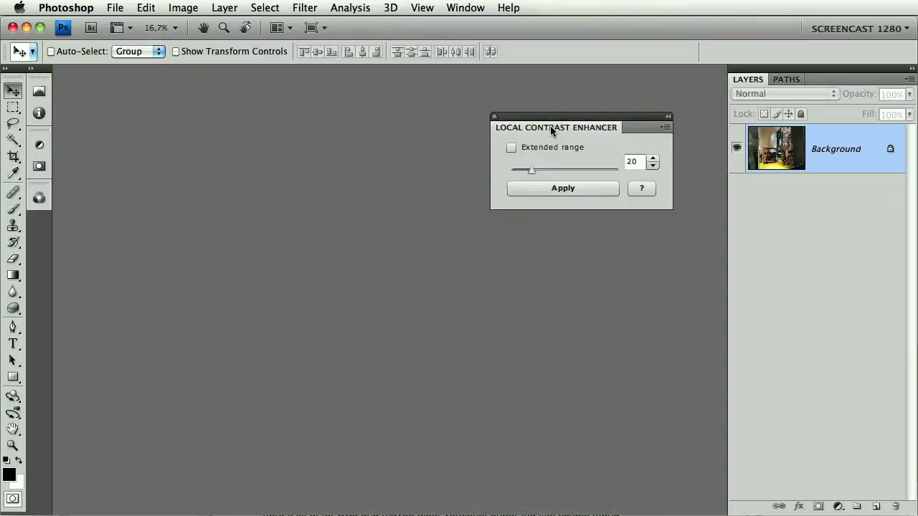
left_click_drag(552, 129, 763, 45)
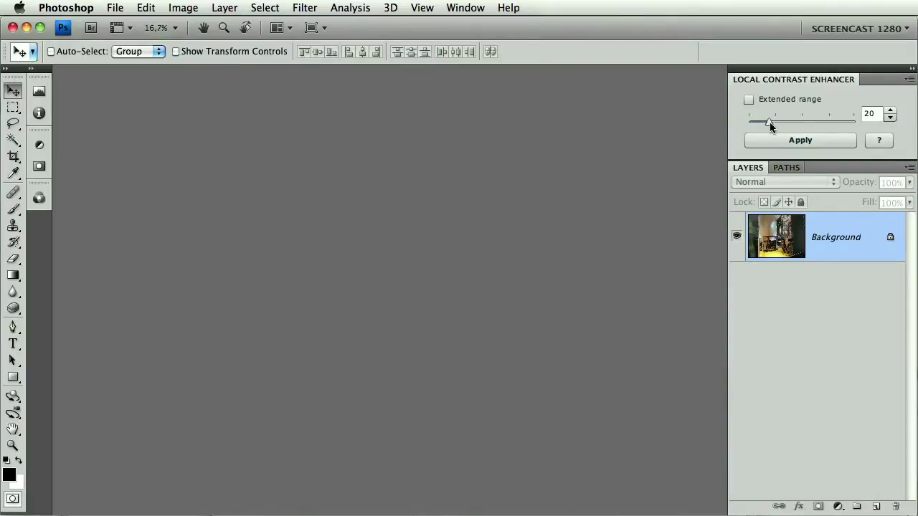
mouse_move(769, 122)
left_mouse_down()
mouse_move(761, 122)
mouse_move(820, 122)
mouse_move(780, 124)
left_mouse_up()
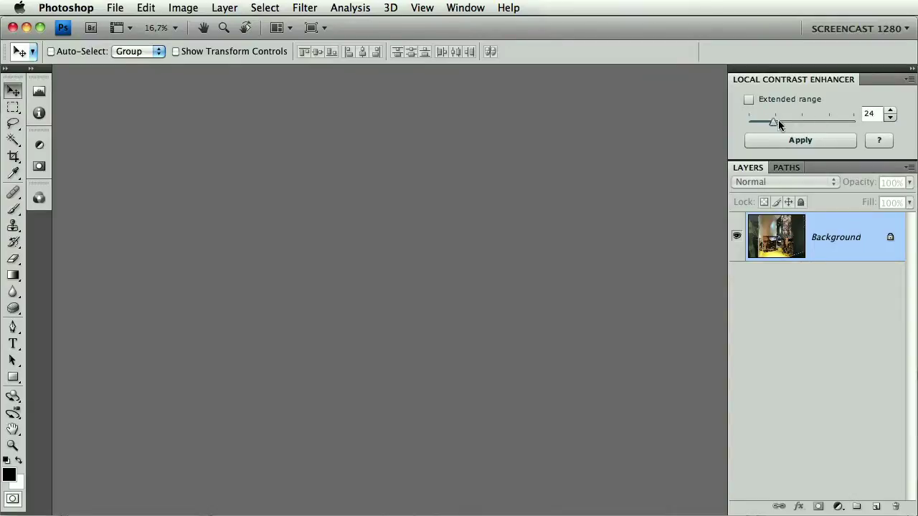
left_click(869, 115)
type("34")
left_click(890, 111)
left_click(890, 111)
left_click(889, 116)
left_click(890, 116)
left_click(784, 123)
mouse_move(765, 123)
left_mouse_down()
mouse_move(854, 124)
mouse_move(801, 124)
left_mouse_up()
left_click(750, 100)
mouse_move(775, 124)
left_mouse_down()
mouse_move(749, 124)
mouse_move(855, 124)
mouse_move(801, 123)
left_mouse_up()
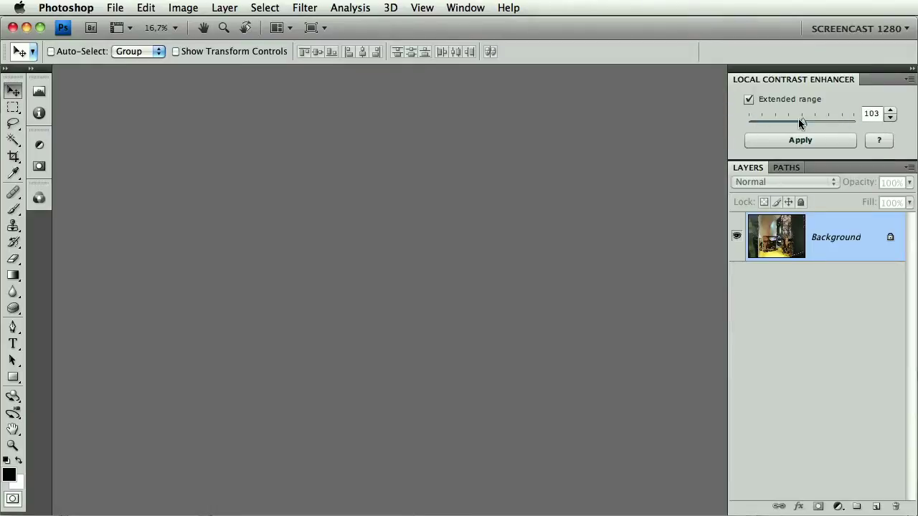
double_click(767, 79)
left_click(766, 80)
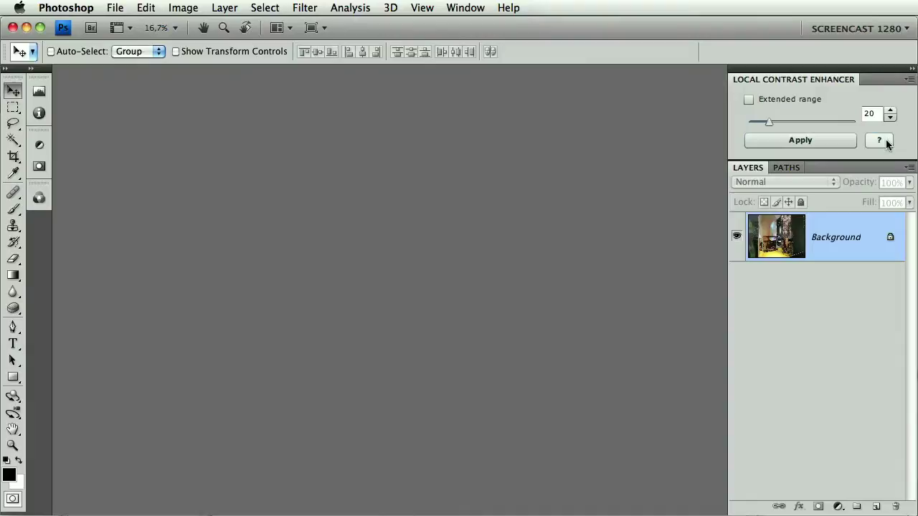
left_click(114, 6)
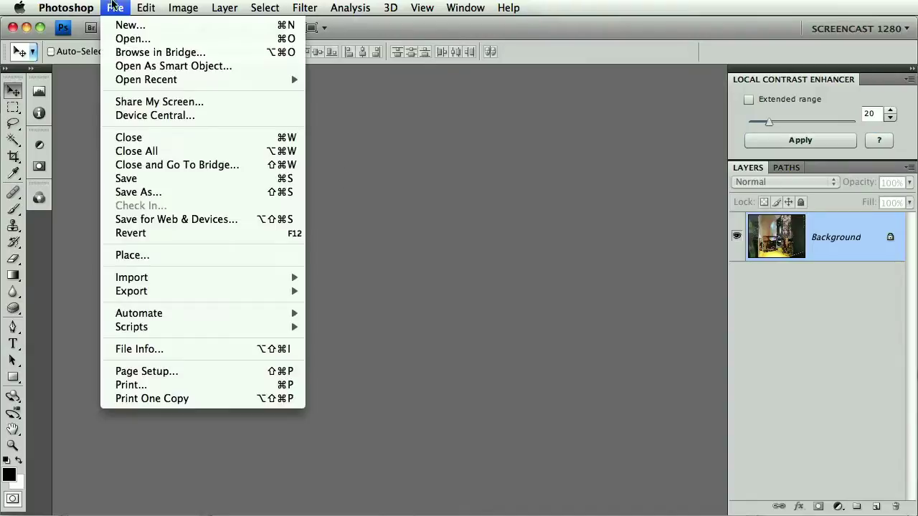
mouse_move(132, 327)
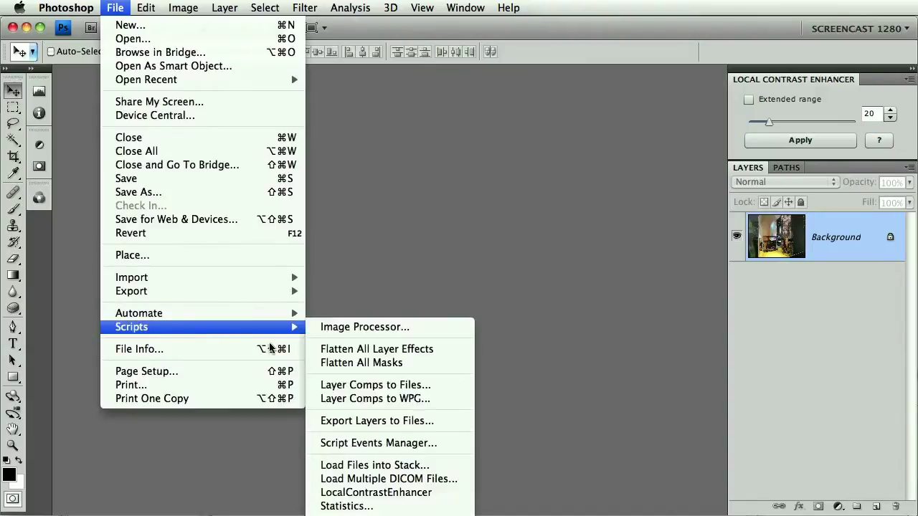
left_click(389, 492)
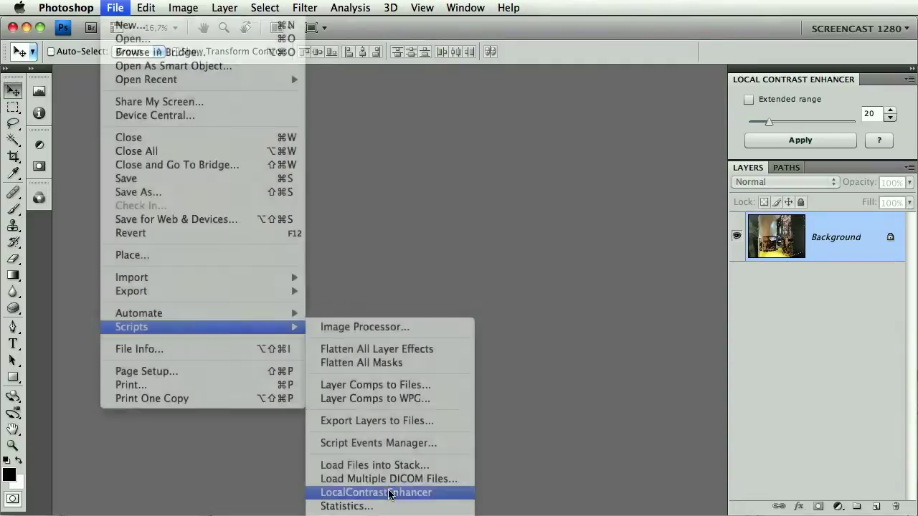
left_click_drag(289, 101, 348, 106)
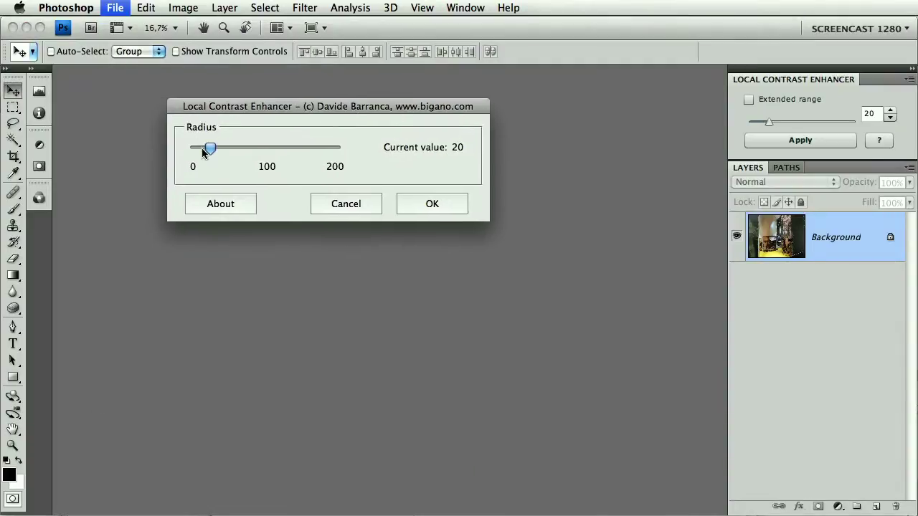
left_click_drag(203, 153, 358, 154)
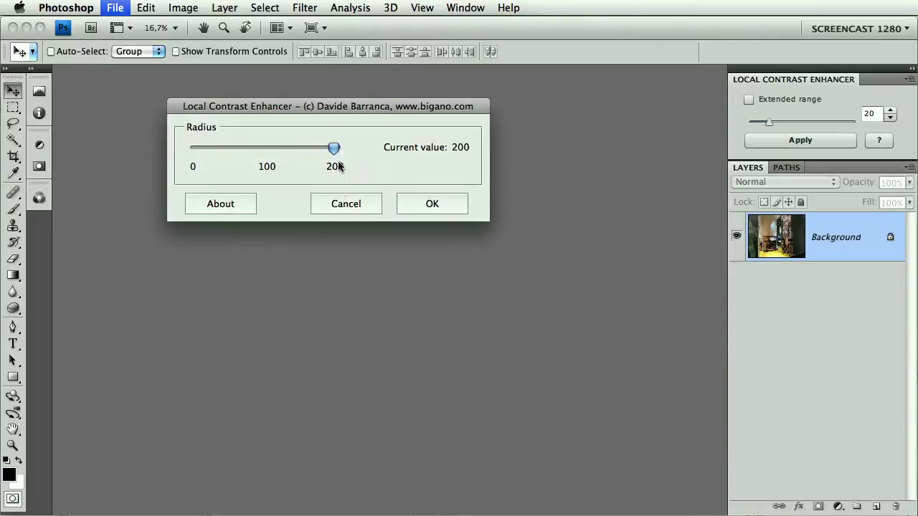
left_click(357, 209)
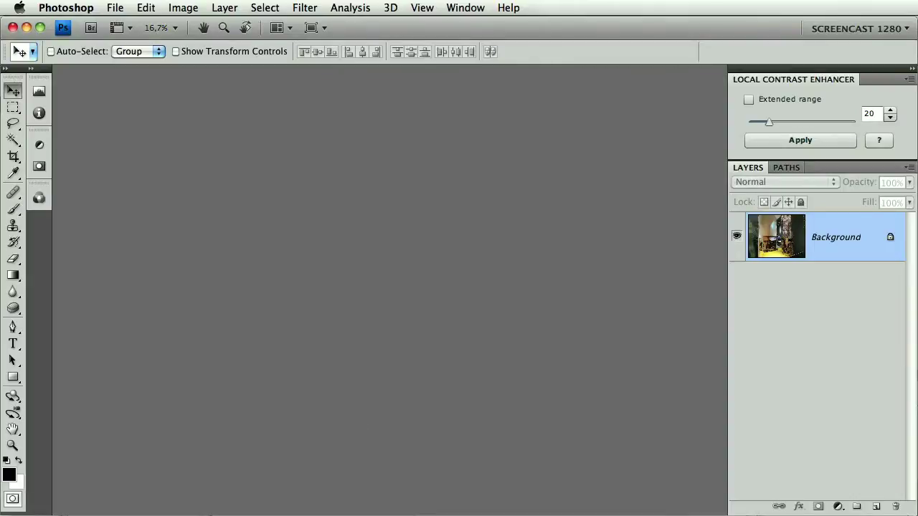
Bring Photokina_2008_NG.eps to the front from the Window menu's document list
left_click(462, 8)
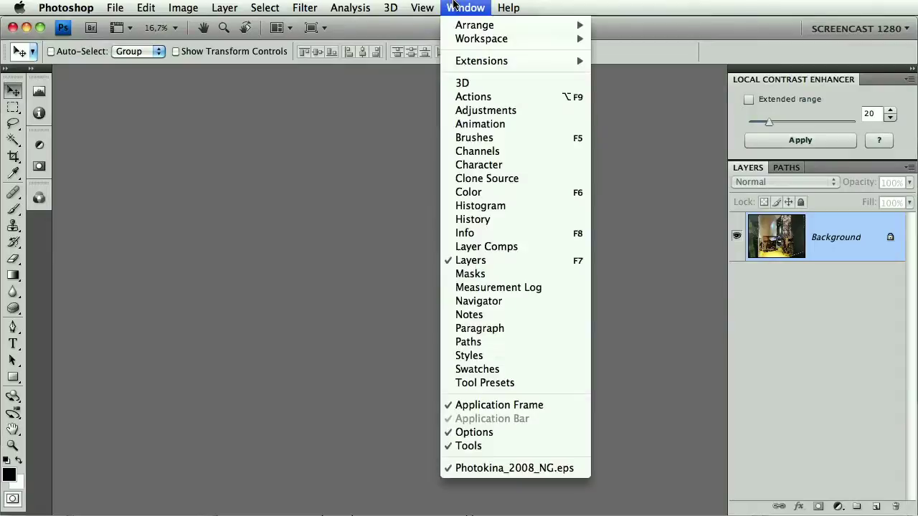
left_click(453, 470)
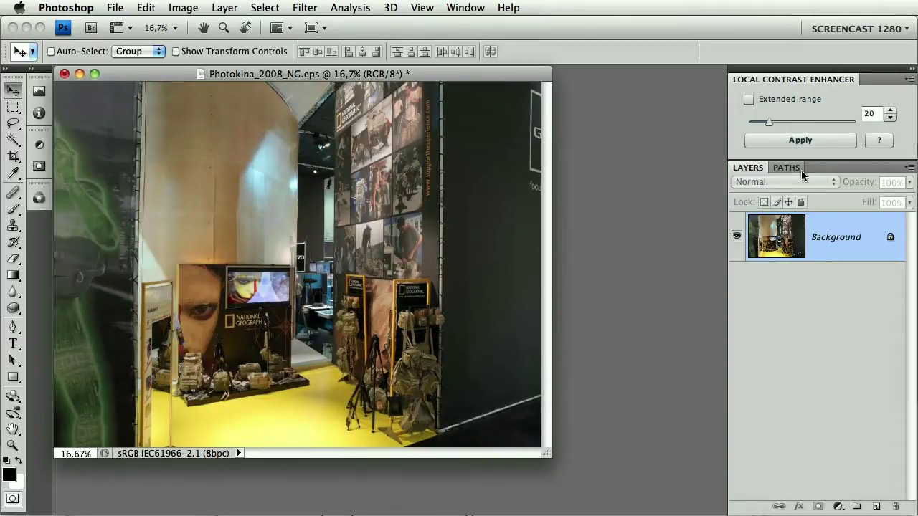
Apply the enhancer to create a LocalContrastEnhancer 20 layer, and widen the panel dock
left_click(835, 142)
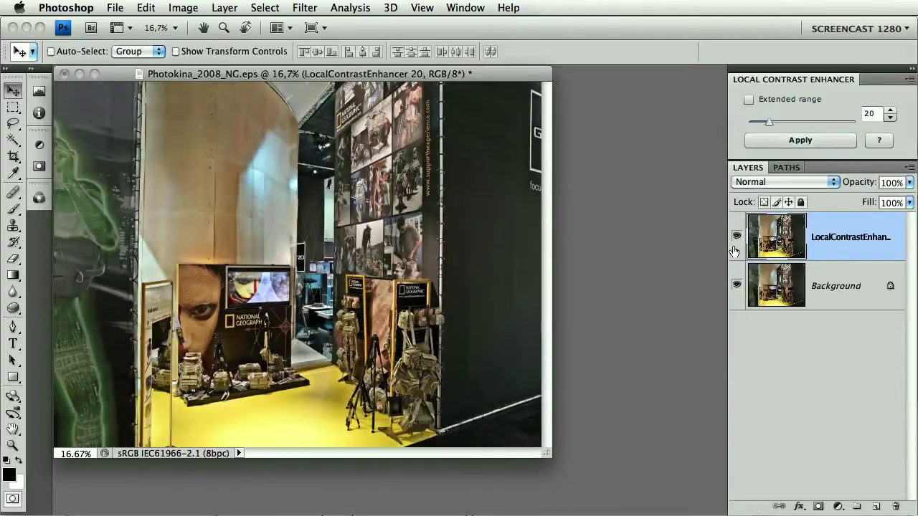
mouse_move(727, 245)
left_mouse_down()
mouse_move(645, 245)
mouse_move(810, 251)
left_mouse_up()
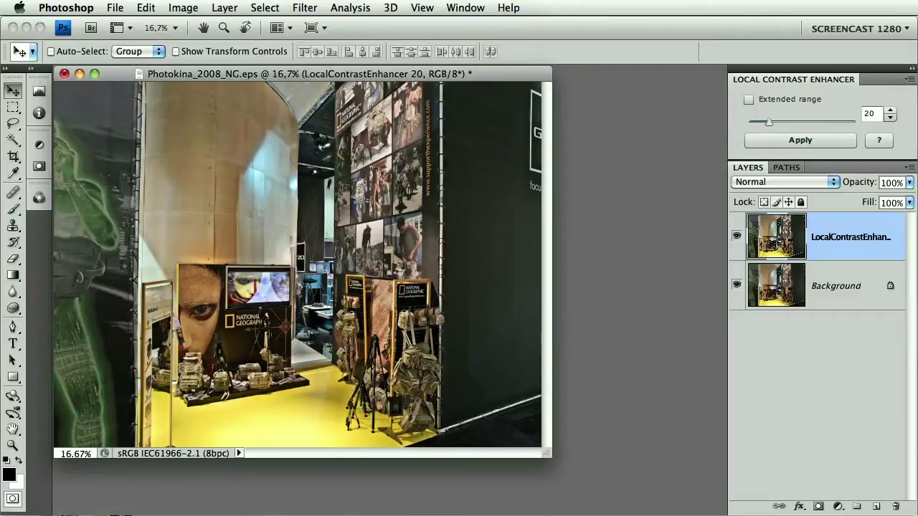
key("f")
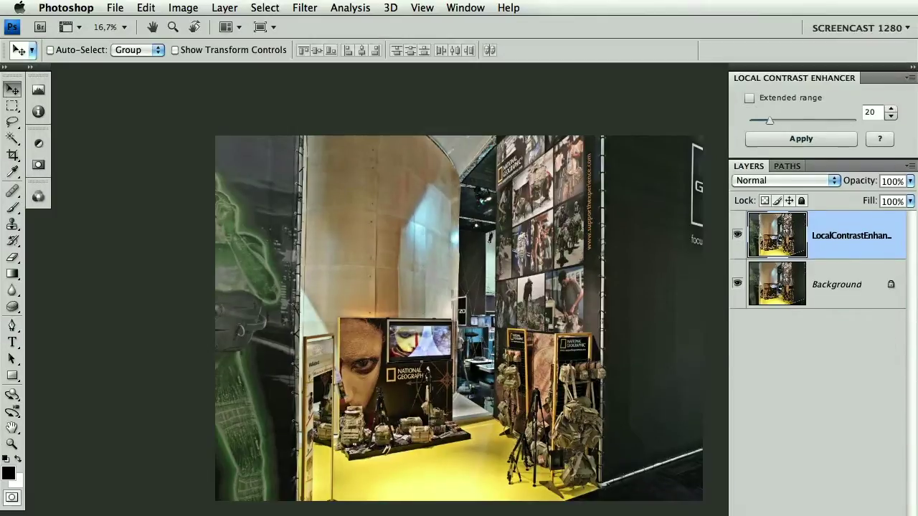
key("ctrl+1")
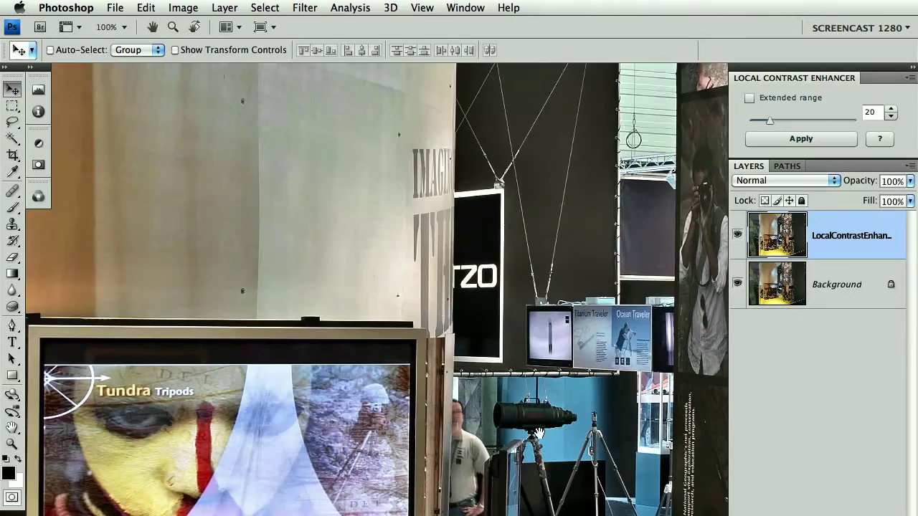
scroll(537, 429, "down", 10)
scroll(537, 428, "right", 5)
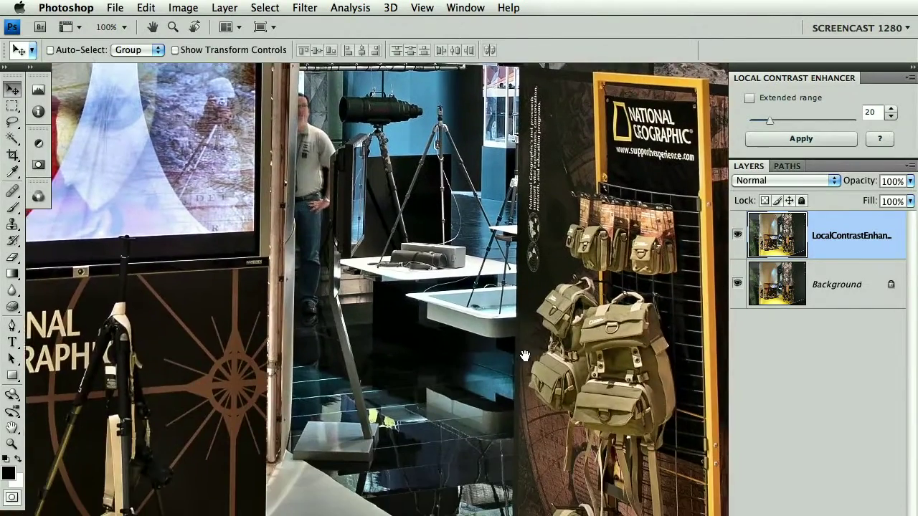
left_click_drag(522, 354, 115, 249)
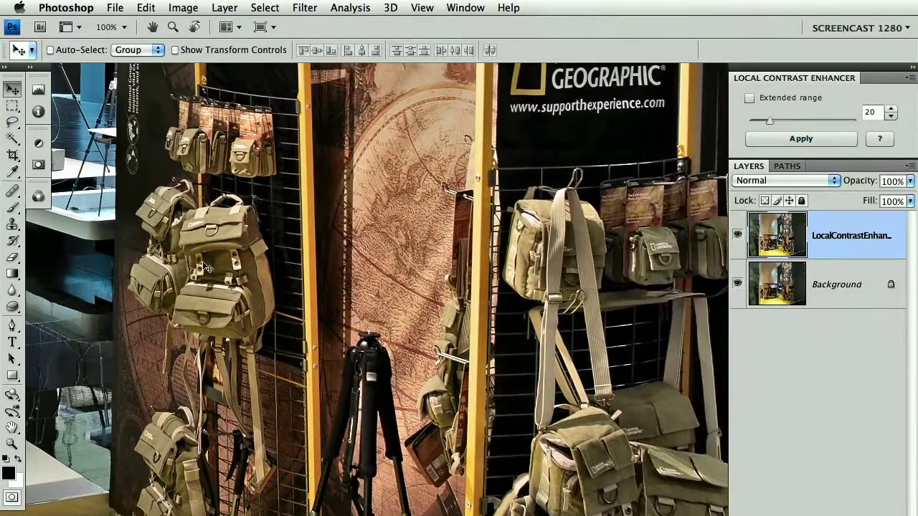
left_click(737, 237)
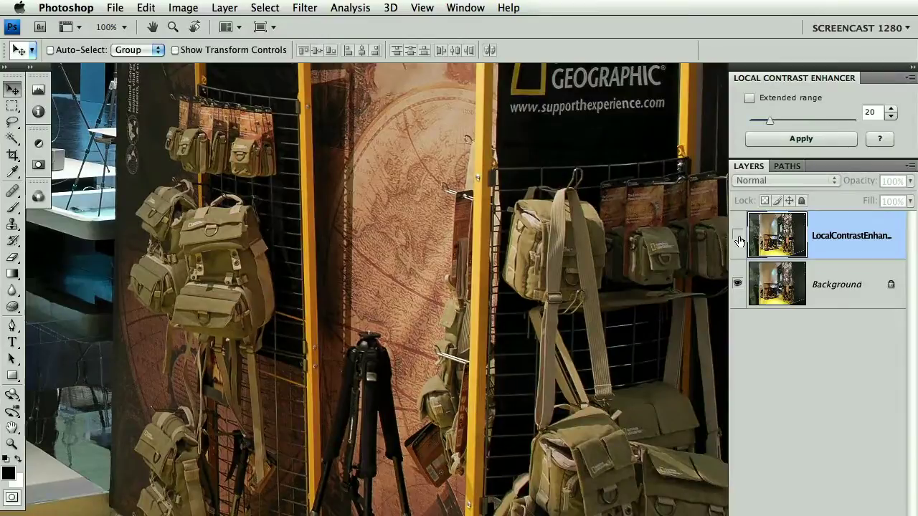
left_click(738, 236)
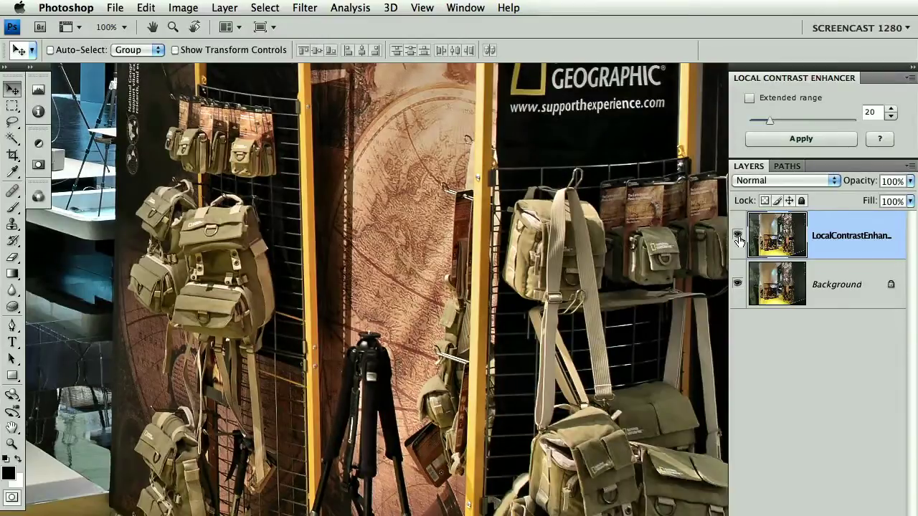
mouse_move(586, 441)
left_mouse_down()
mouse_move(483, 439)
mouse_move(473, 325)
mouse_move(482, 254)
left_mouse_up()
left_click(737, 237)
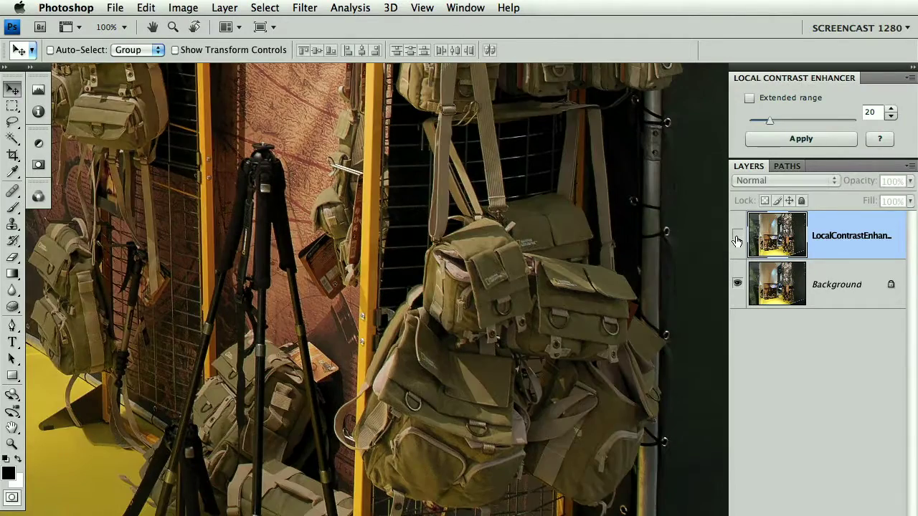
left_click(738, 236)
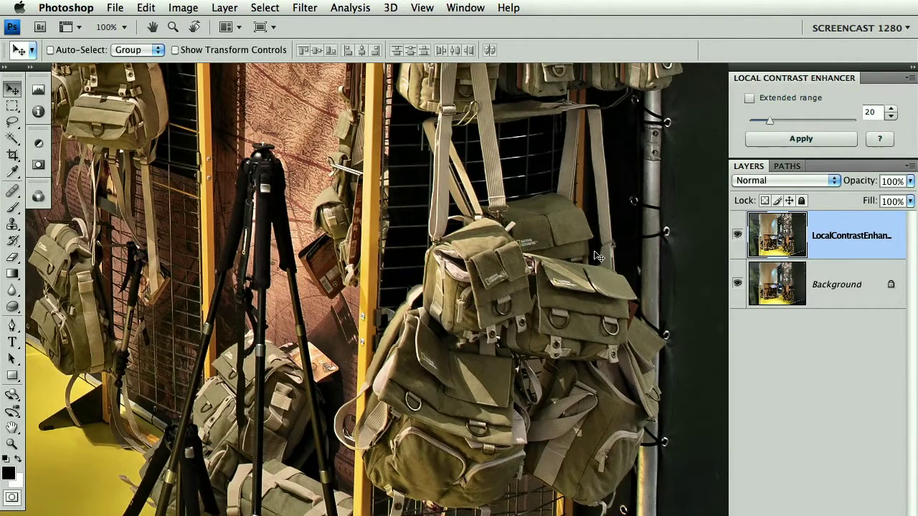
left_click_drag(95, 195, 341, 379)
left_click_drag(174, 184, 332, 464)
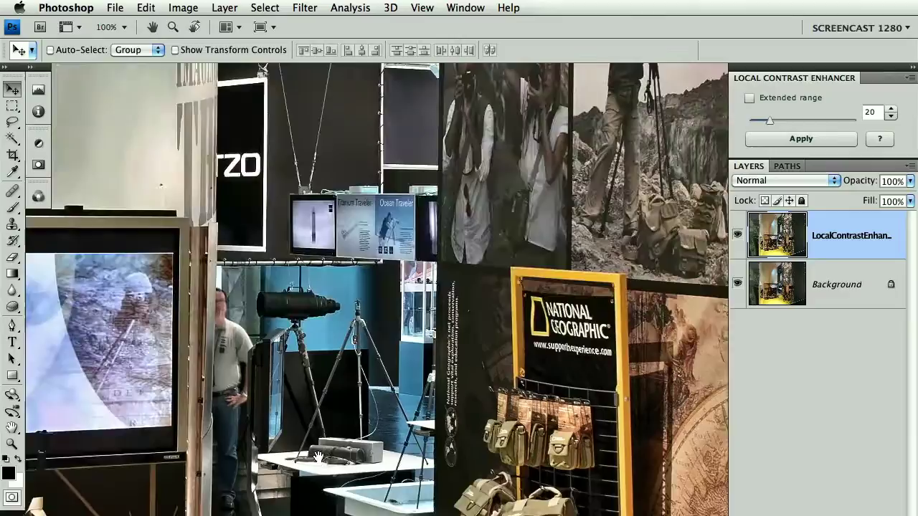
left_click(738, 238)
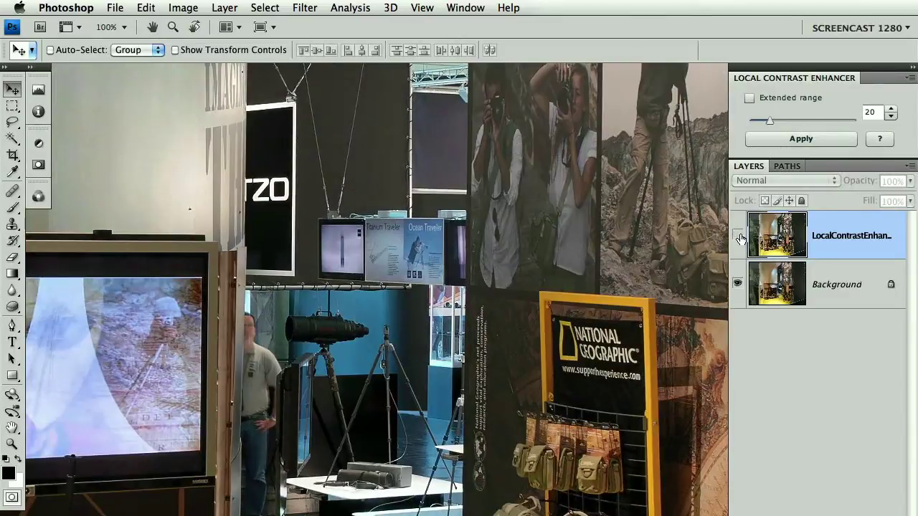
left_click(738, 237)
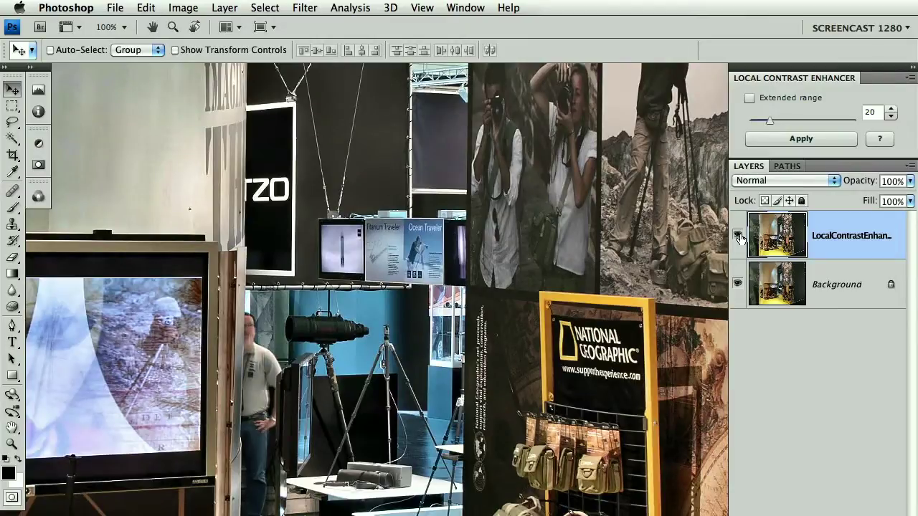
left_click(738, 238)
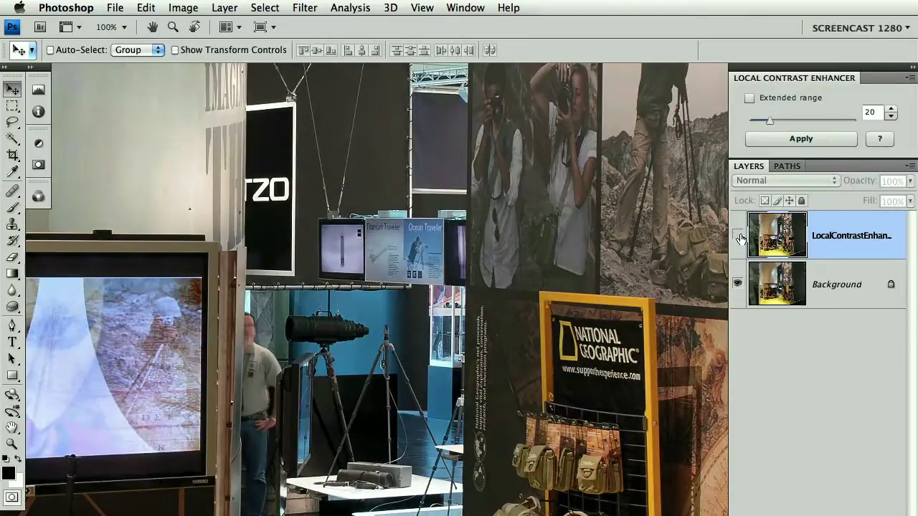
left_click(738, 236)
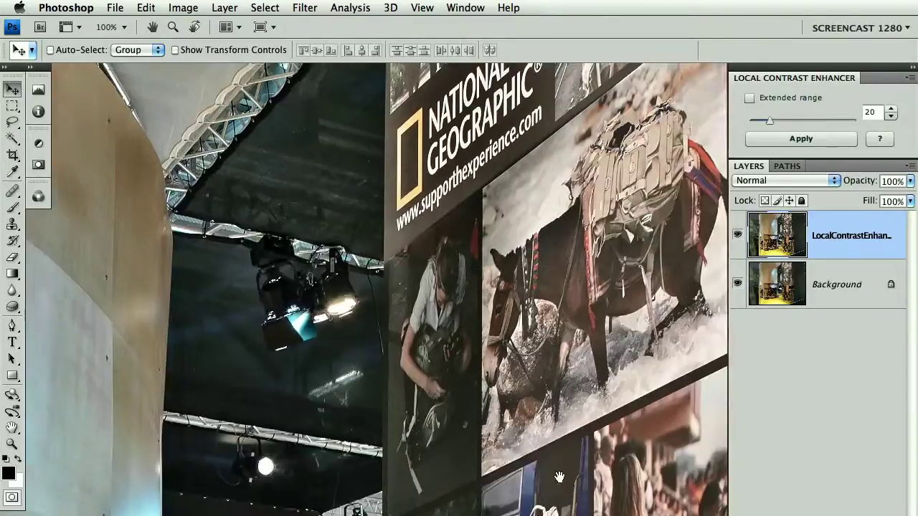
left_click_drag(560, 477, 589, 513)
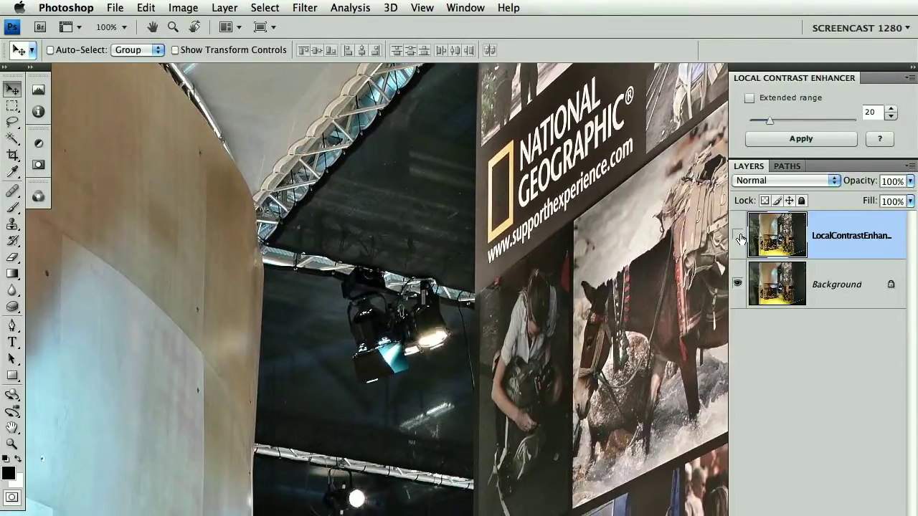
left_click(738, 236)
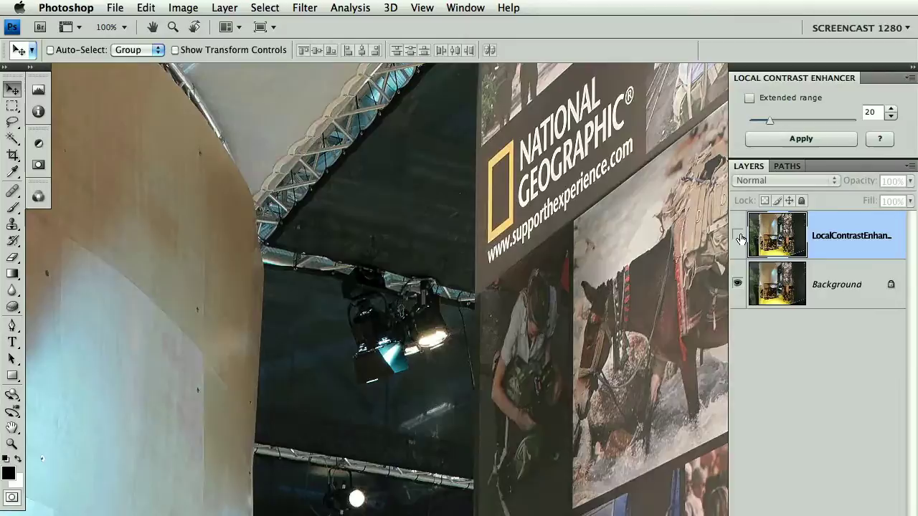
left_click(739, 237)
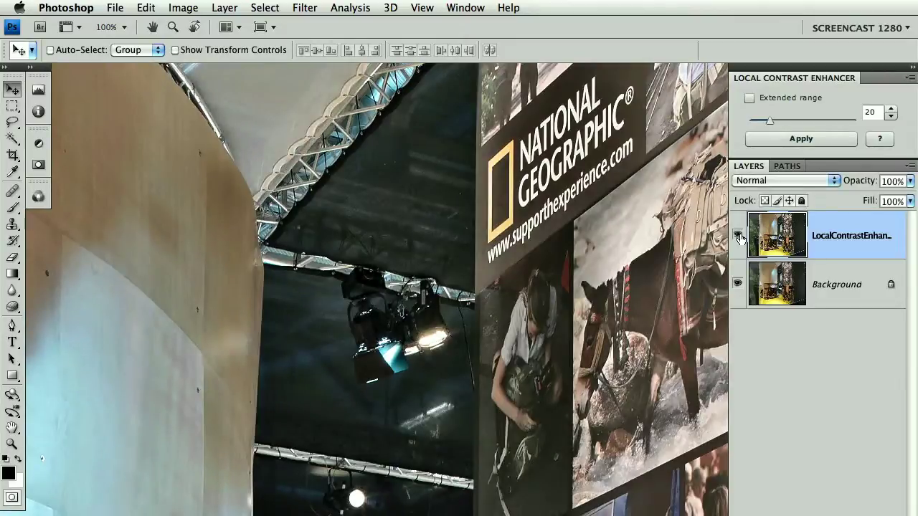
left_click(739, 236)
left_click(739, 236)
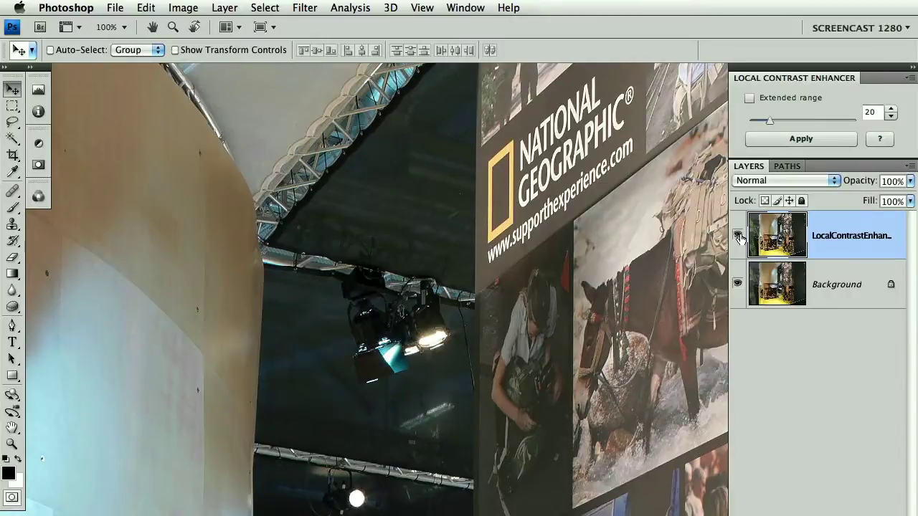
left_click_drag(738, 236, 598, 240)
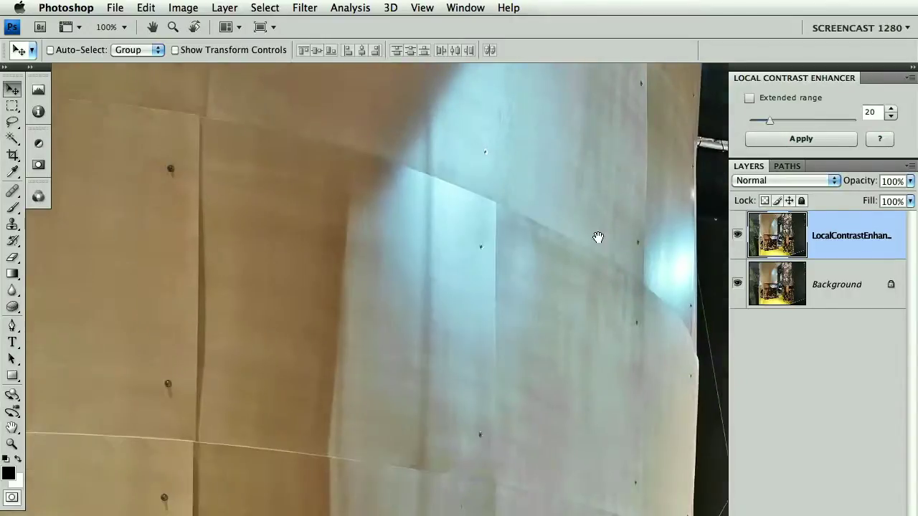
mouse_move(379, 440)
left_mouse_down()
mouse_move(355, 404)
mouse_move(574, 188)
mouse_move(441, 188)
left_mouse_up()
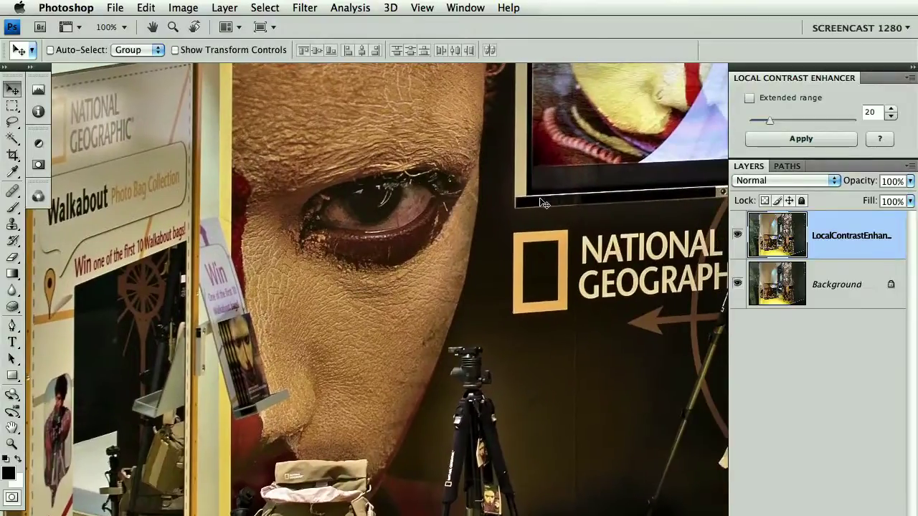
left_click(737, 236)
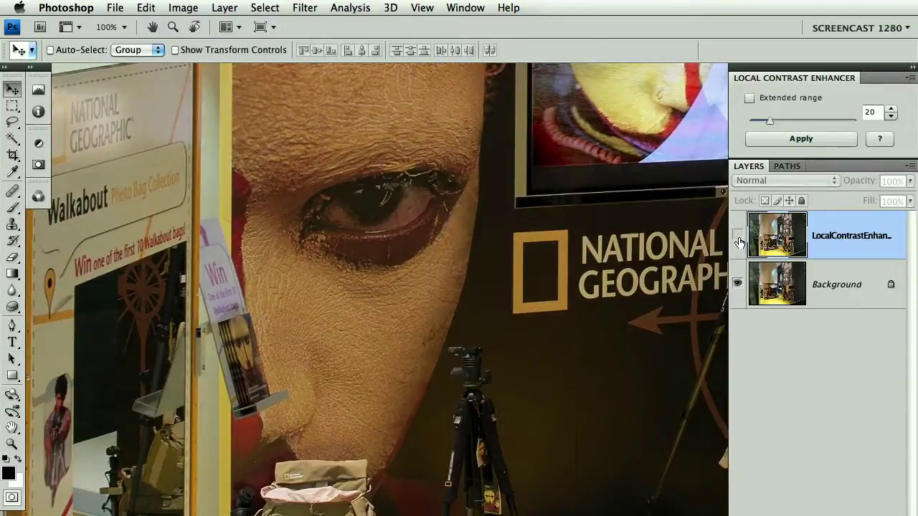
left_click(738, 238)
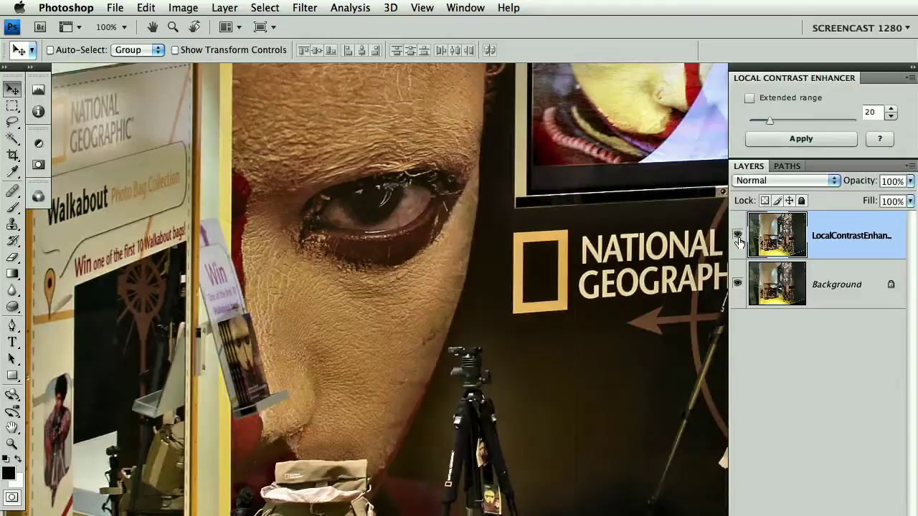
left_click(738, 238)
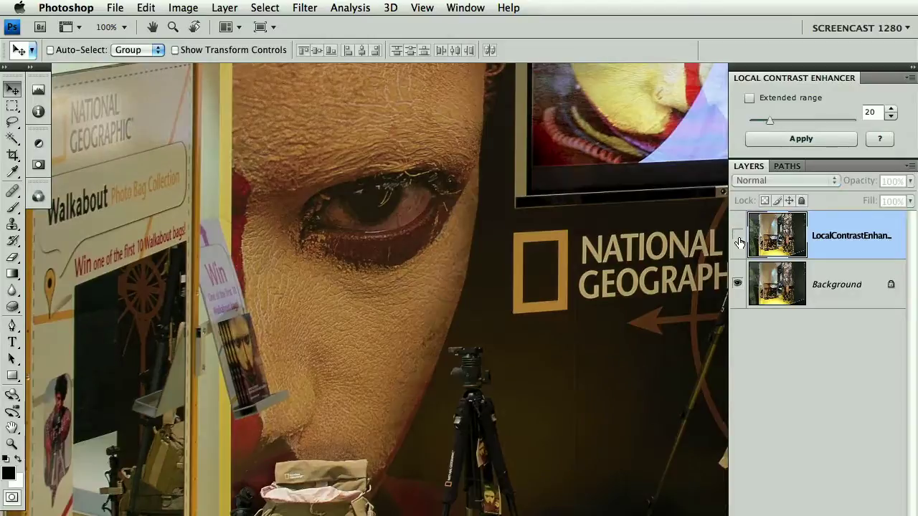
left_click(738, 237)
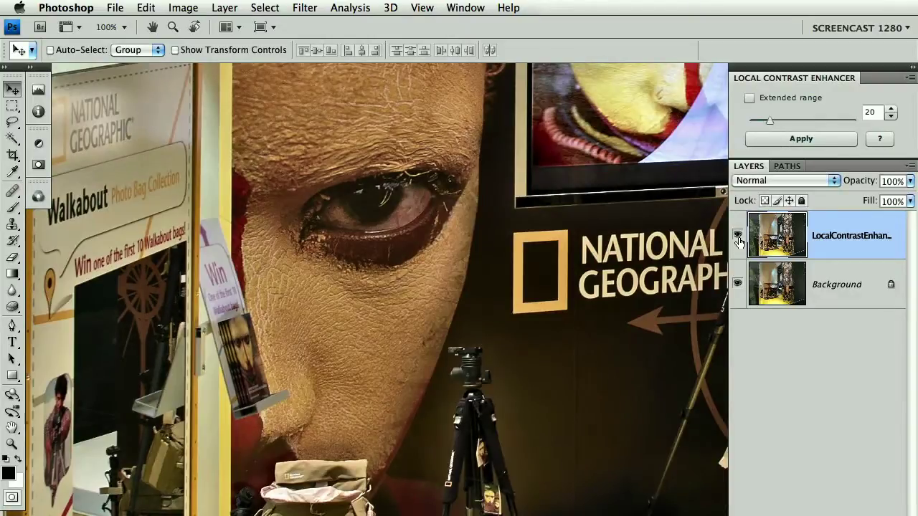
key("f")
key("f")
Zoom out to 16.7% and try the enhancer strength slider, leaving it at 20
key("ctrl+minus")
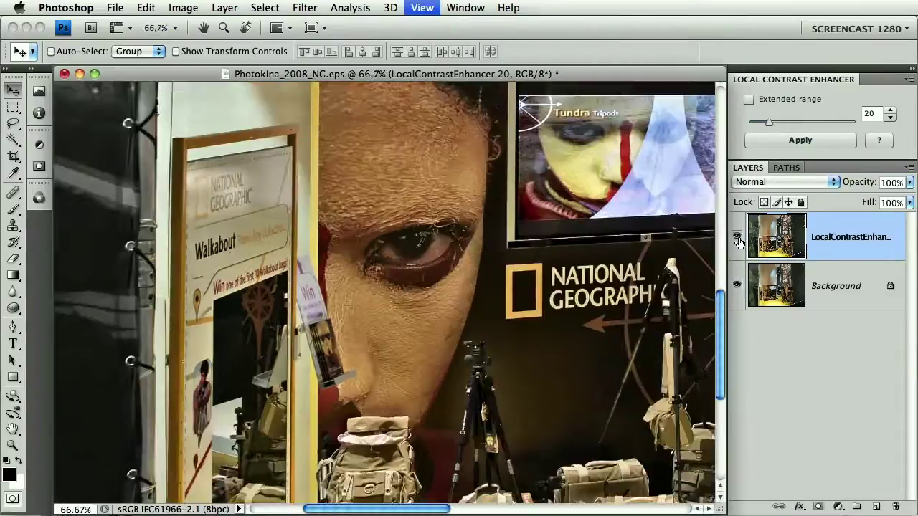
key("ctrl+minus")
key("ctrl+minus")
key("ctrl+minus")
key("ctrl+minus")
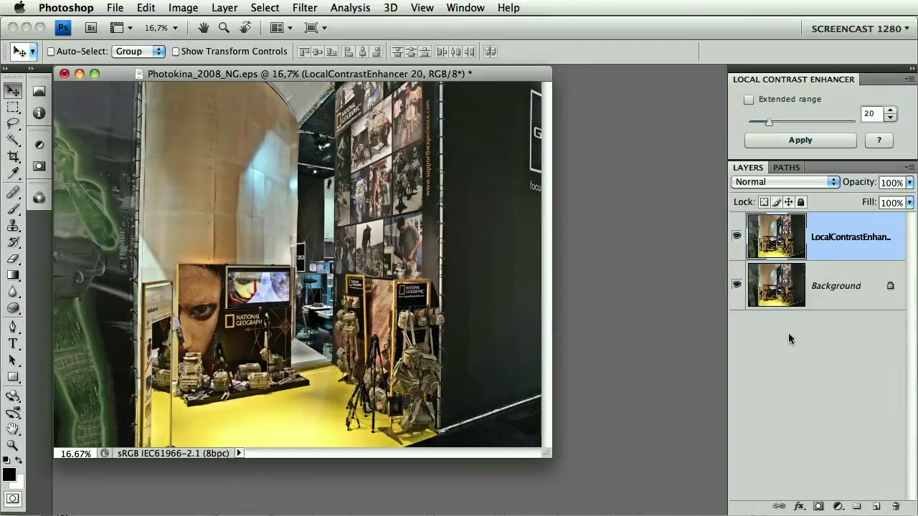
left_click_drag(770, 124, 763, 121)
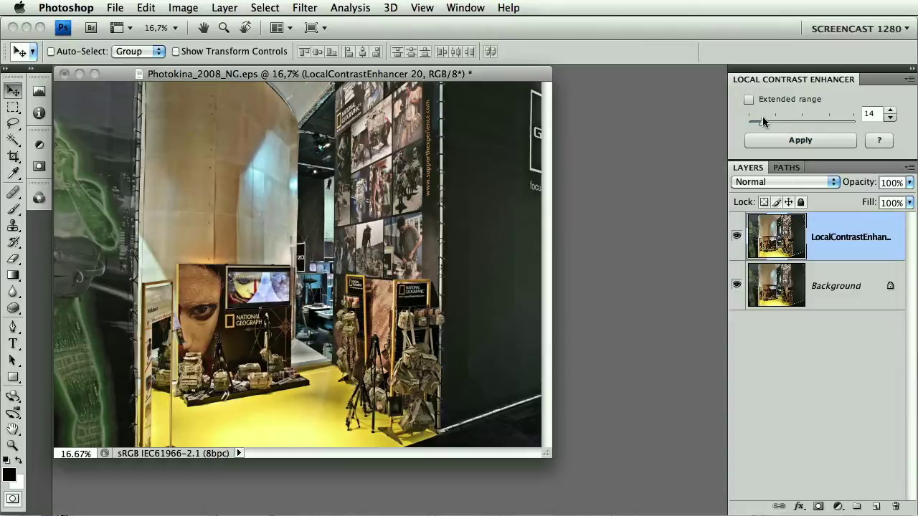
left_click_drag(760, 124, 812, 124)
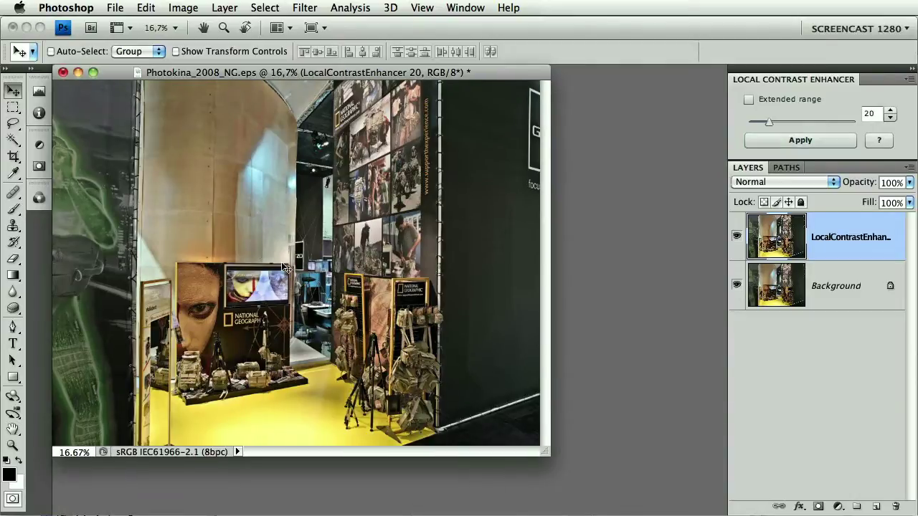
Close the Photokina booth document without saving and switch to san_flaviano.jpg
left_click(63, 73)
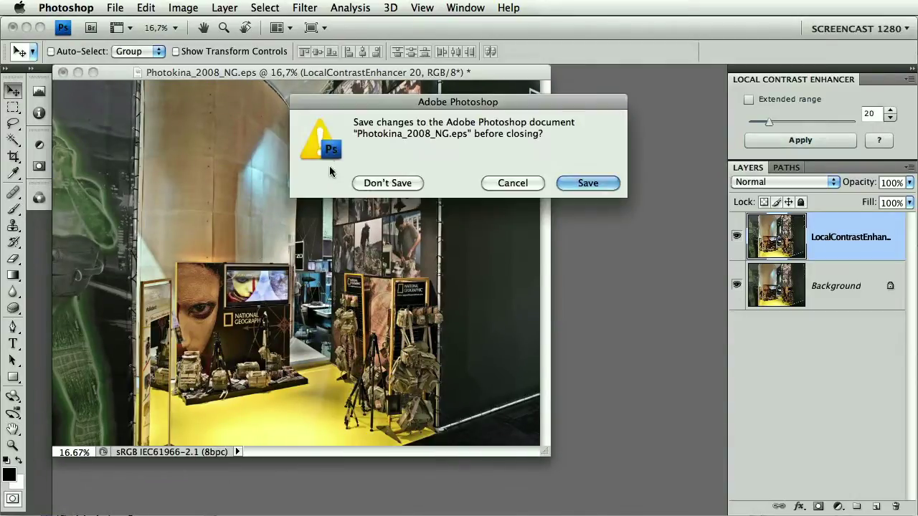
left_click(385, 183)
left_click(466, 7)
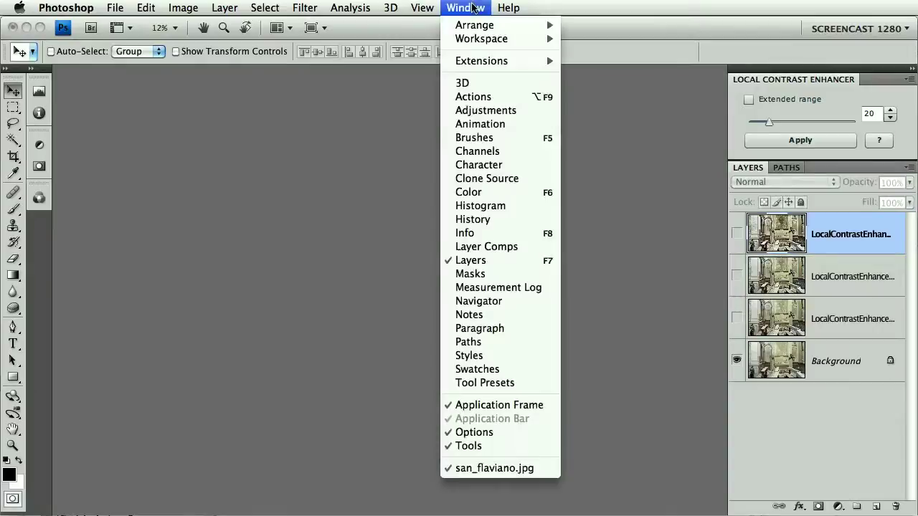
left_click(500, 467)
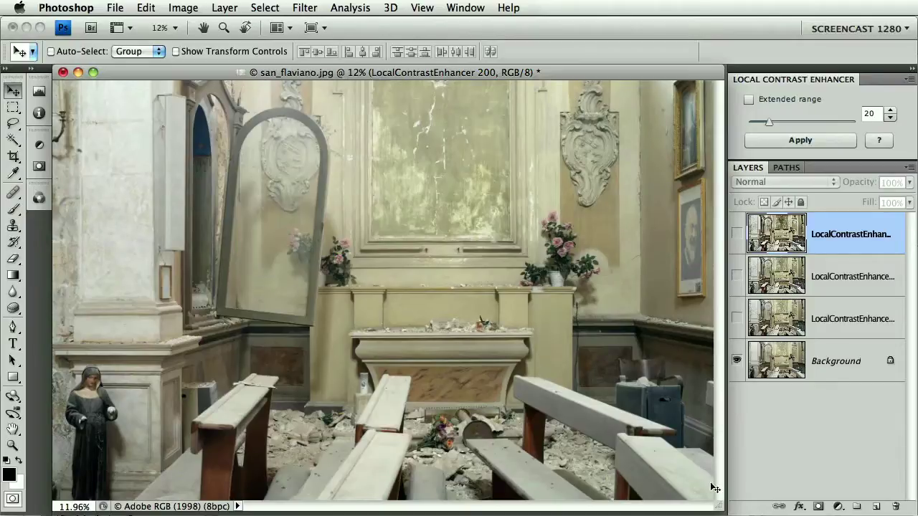
Shrink the photo window, widen the panel dock, and consolidate all documents to tabs
left_click_drag(720, 507, 674, 493)
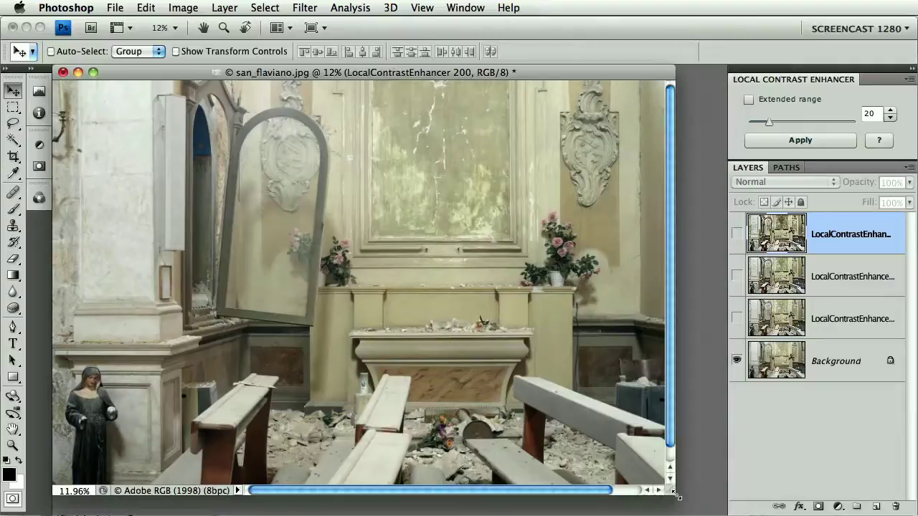
left_click(731, 492)
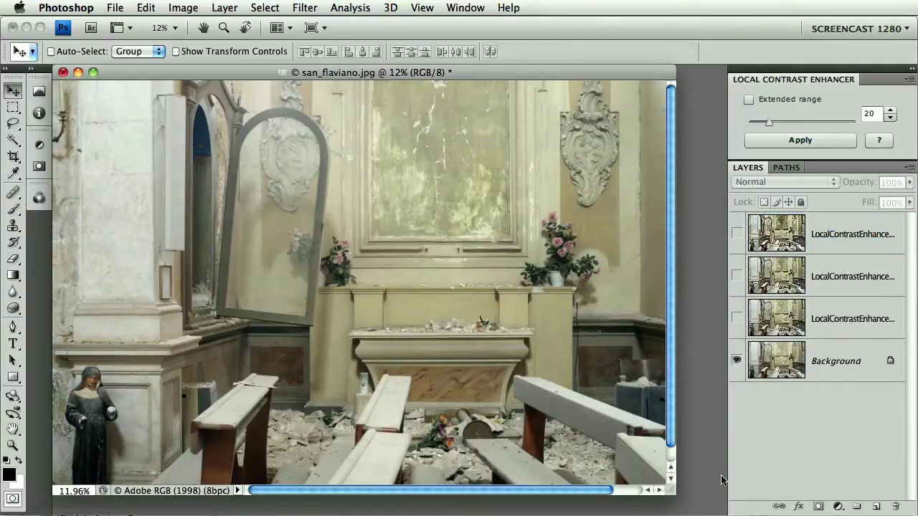
left_click_drag(727, 476, 700, 474)
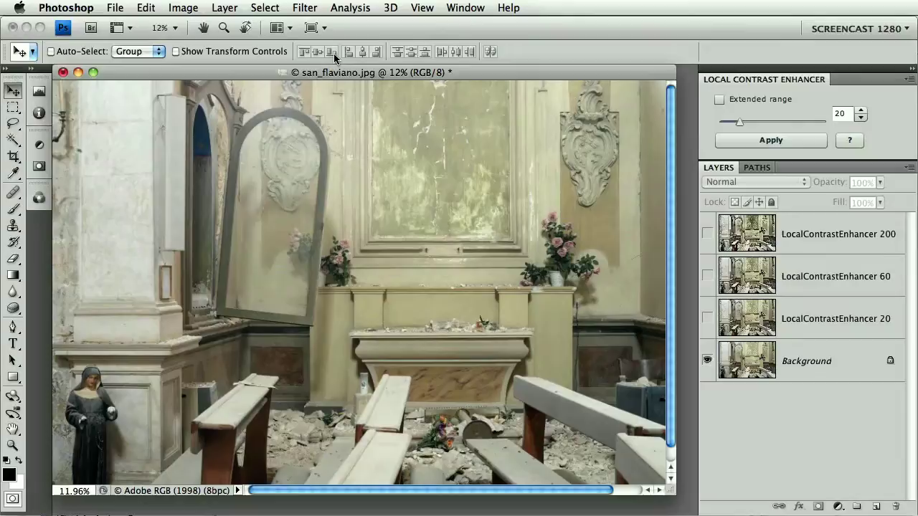
left_click(278, 29)
left_click(280, 50)
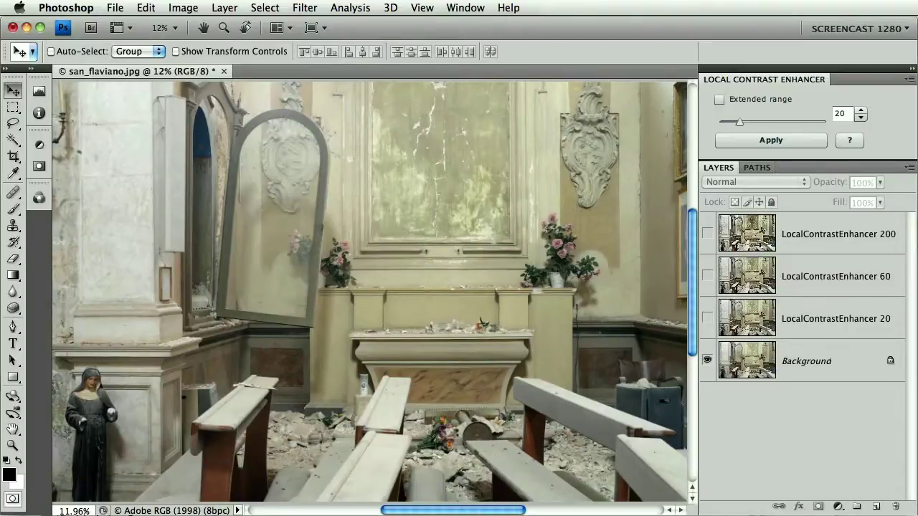
Fit the photo on screen and preview the 20 and 60 layers, leaving both hidden
key("ctrl+0")
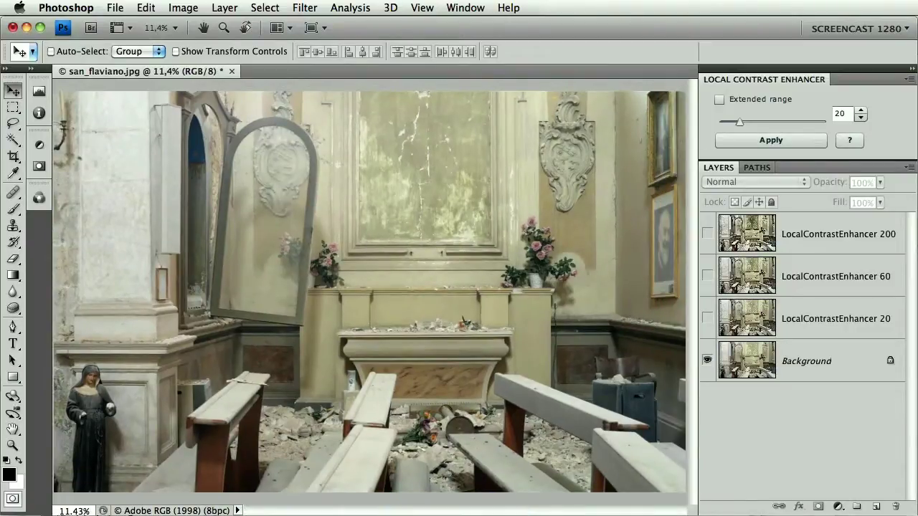
left_click(706, 320)
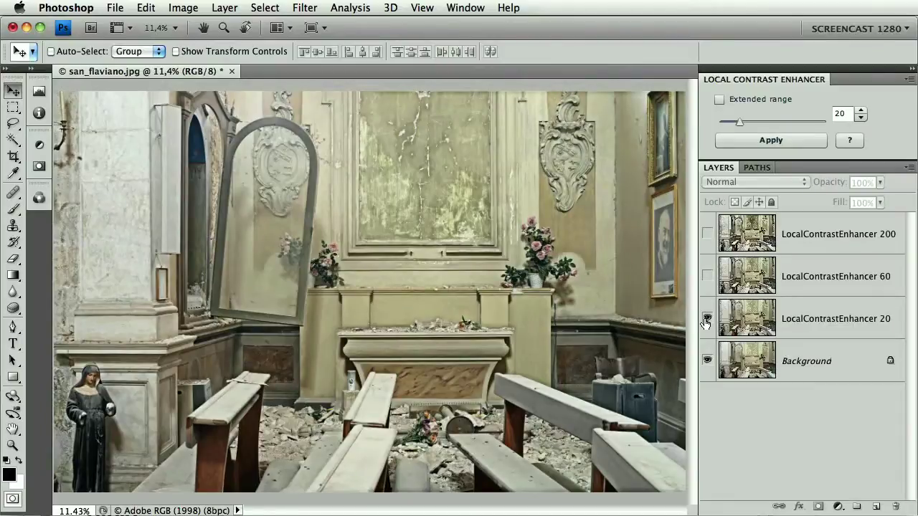
left_click(706, 319)
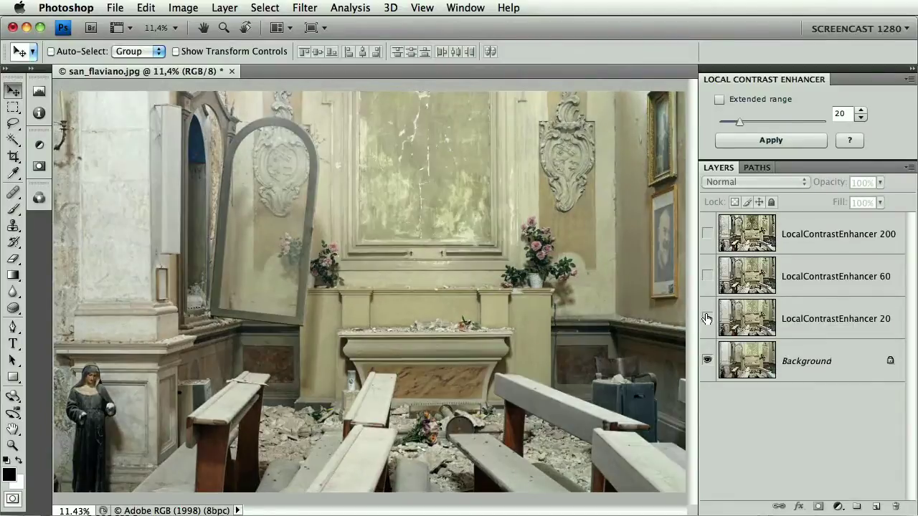
left_click(707, 277)
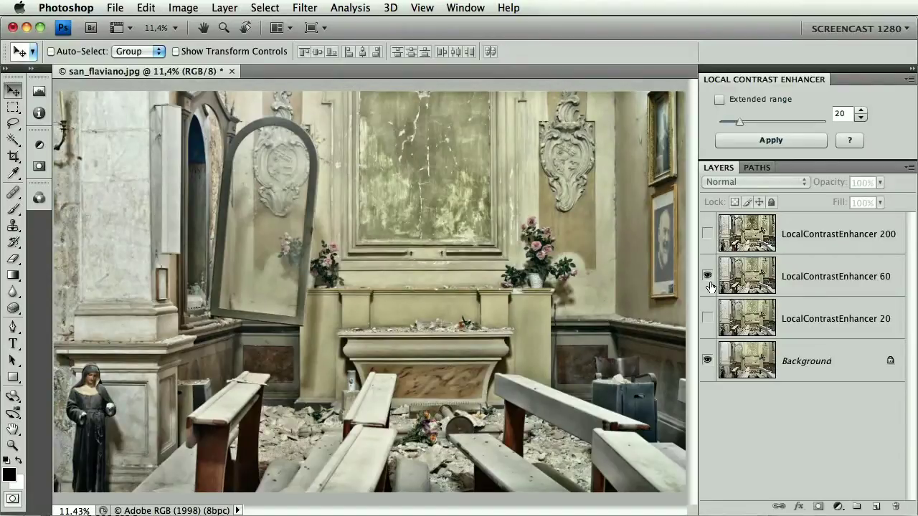
left_click(708, 276)
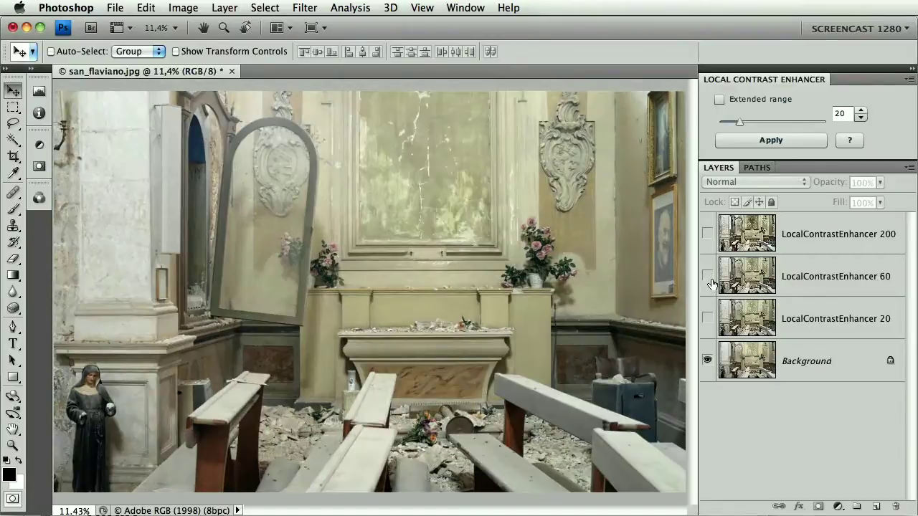
Turn on LocalContrastEnhancer 200 and set its opacity to 60%
left_click(707, 234)
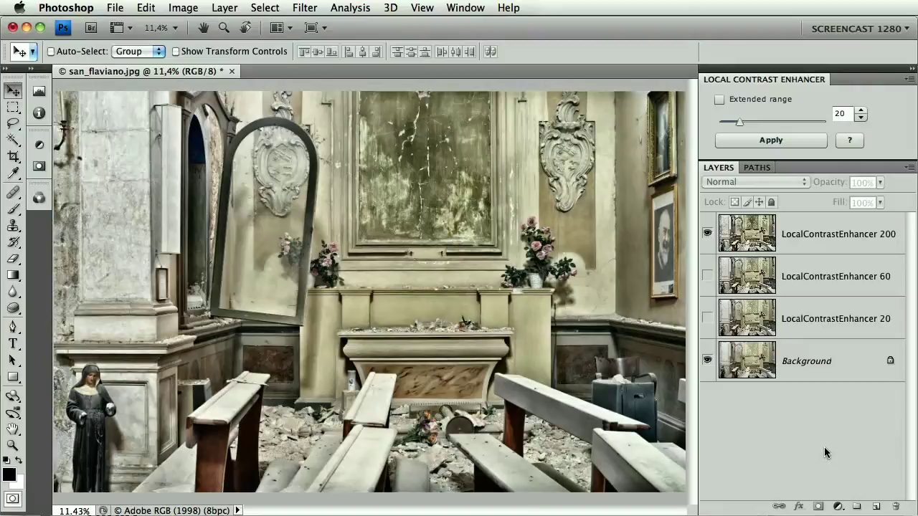
left_click(813, 228)
left_click_drag(835, 189, 806, 185)
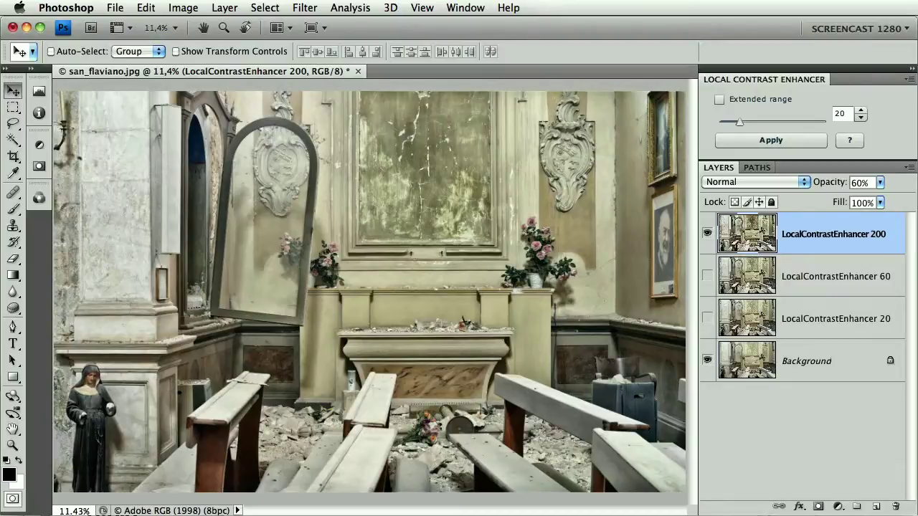
key("super+alt+0")
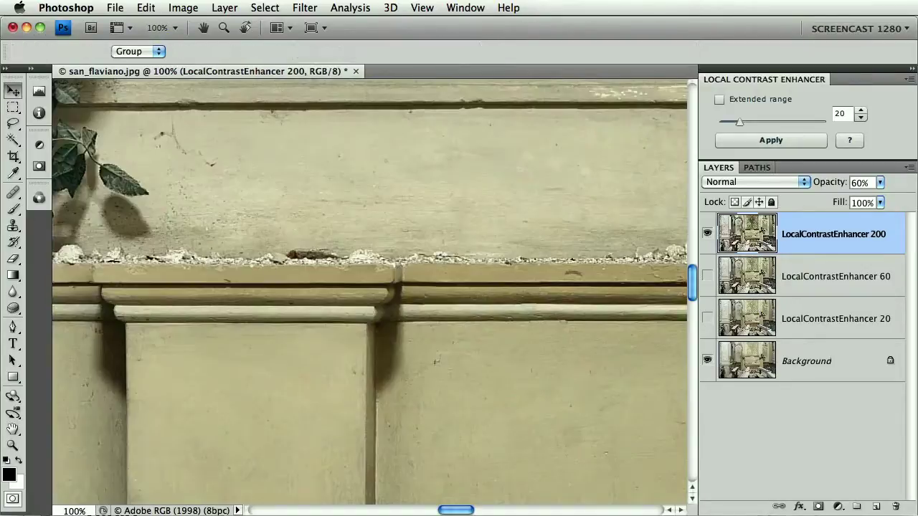
mouse_move(398, 327)
left_mouse_down()
mouse_move(442, 337)
mouse_move(545, 409)
left_mouse_up()
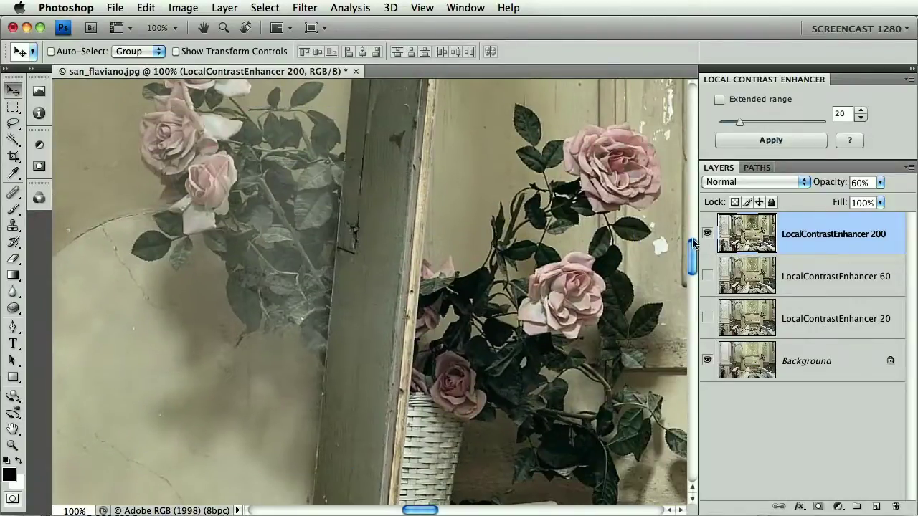
left_click(707, 234)
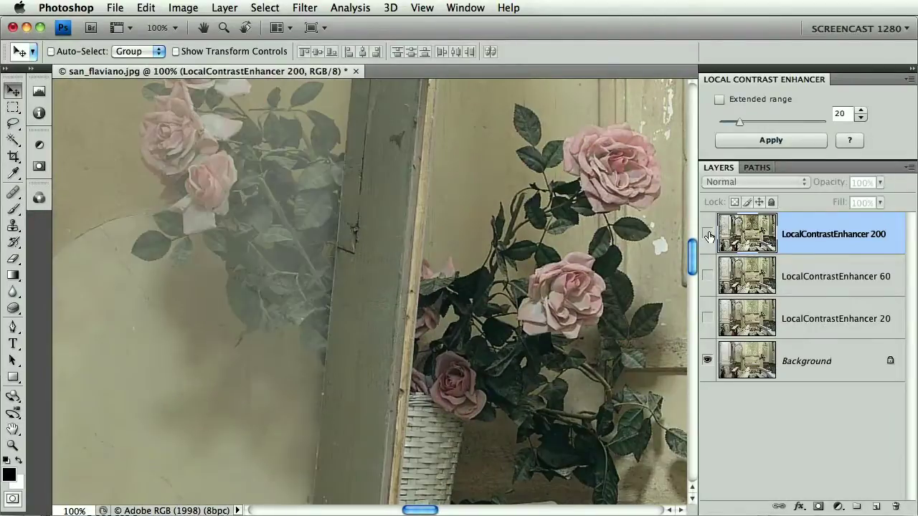
left_click(708, 233)
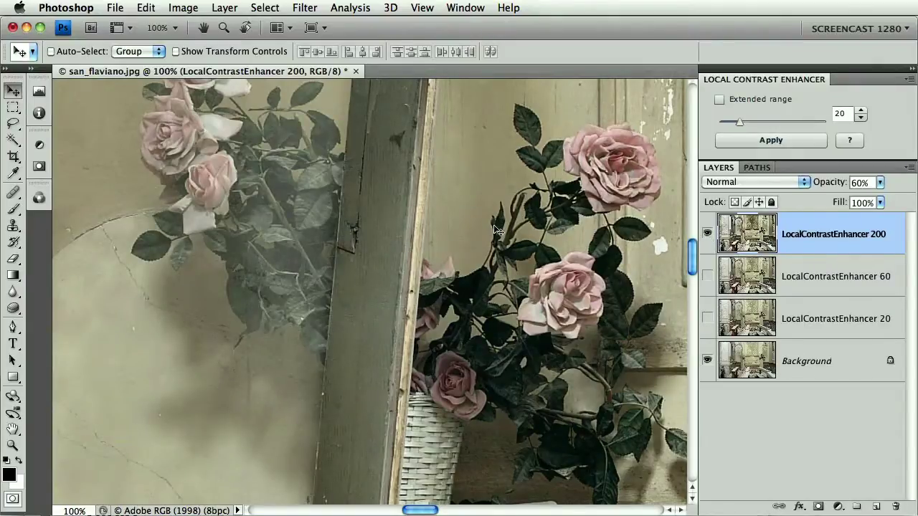
left_click_drag(150, 423, 473, 148)
left_click_drag(299, 349, 649, 139)
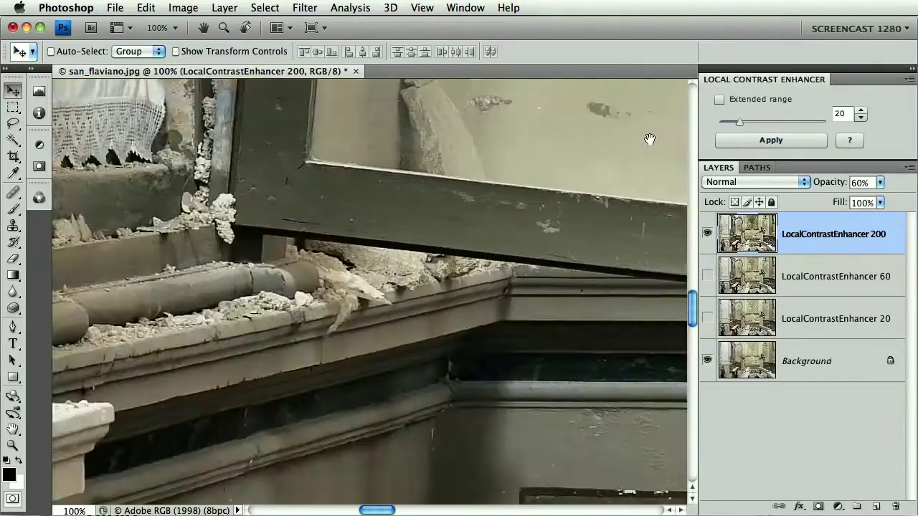
left_click_drag(405, 338, 592, 213)
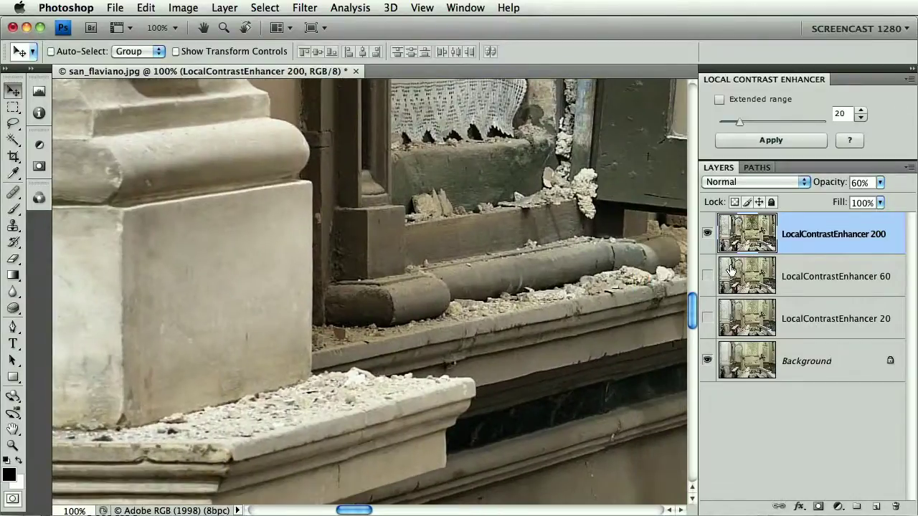
left_click(707, 234)
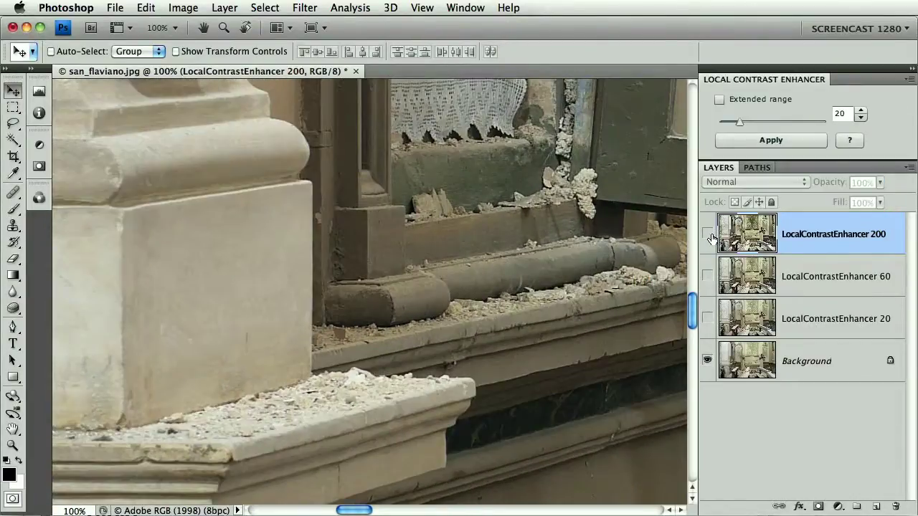
left_click(707, 234)
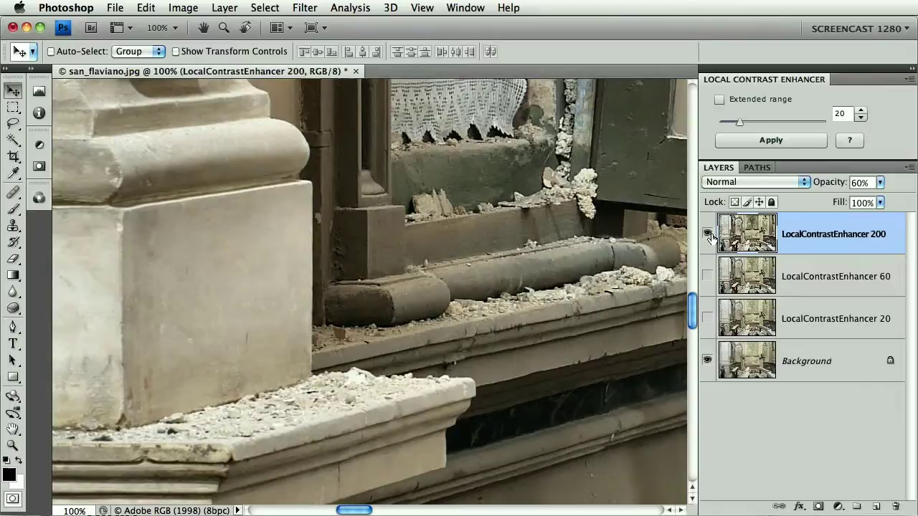
left_click_drag(184, 365, 421, 180)
mouse_move(401, 304)
left_mouse_down()
mouse_move(460, 223)
mouse_move(303, 256)
mouse_move(293, 272)
left_mouse_up()
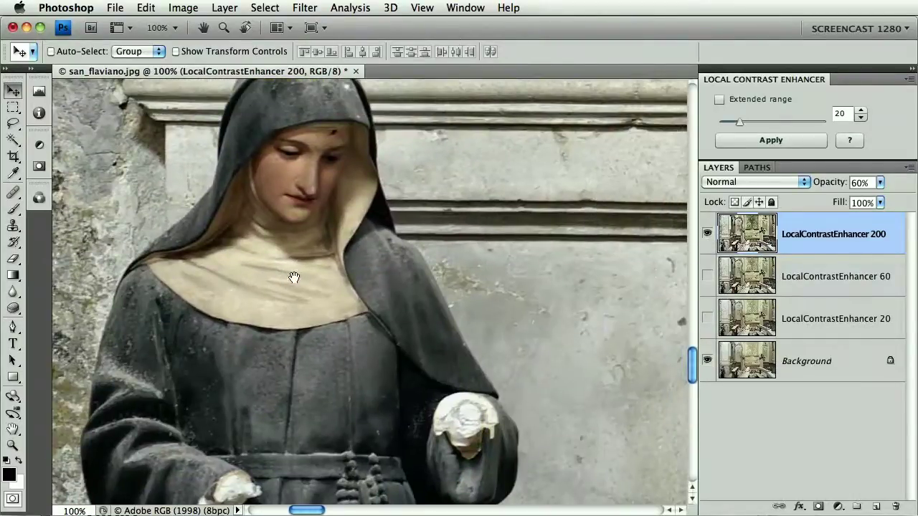
left_click(706, 234)
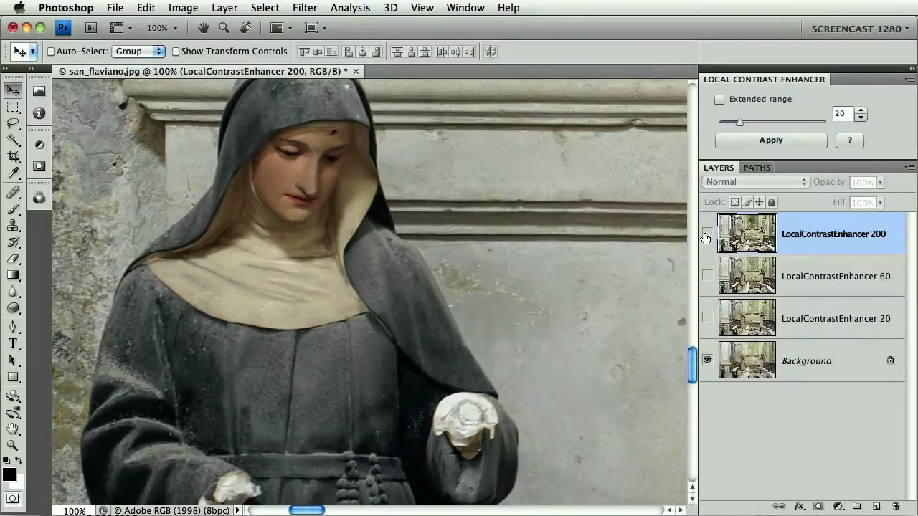
left_click(706, 235)
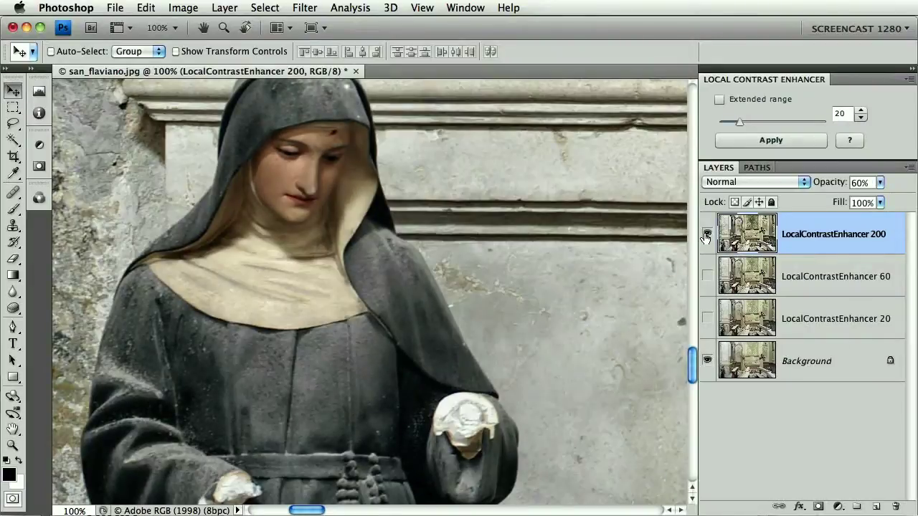
left_click_drag(578, 317, 203, 159)
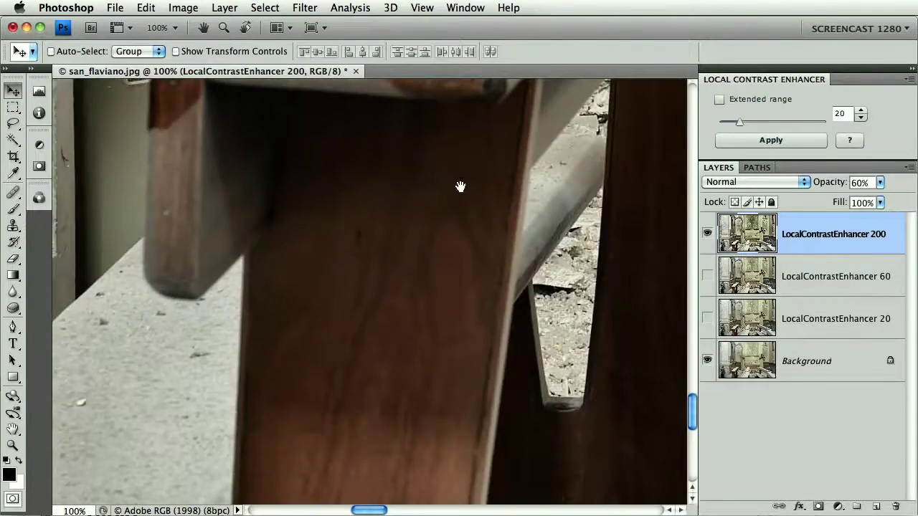
left_click_drag(461, 186, 196, 269)
left_click_drag(574, 215, 215, 430)
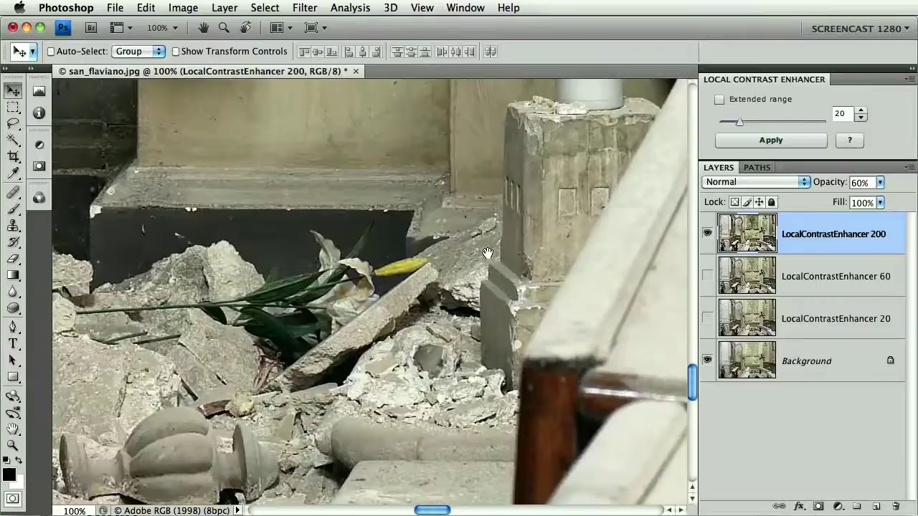
mouse_move(461, 262)
left_mouse_down()
mouse_move(534, 253)
mouse_move(598, 287)
left_mouse_up()
left_click(707, 233)
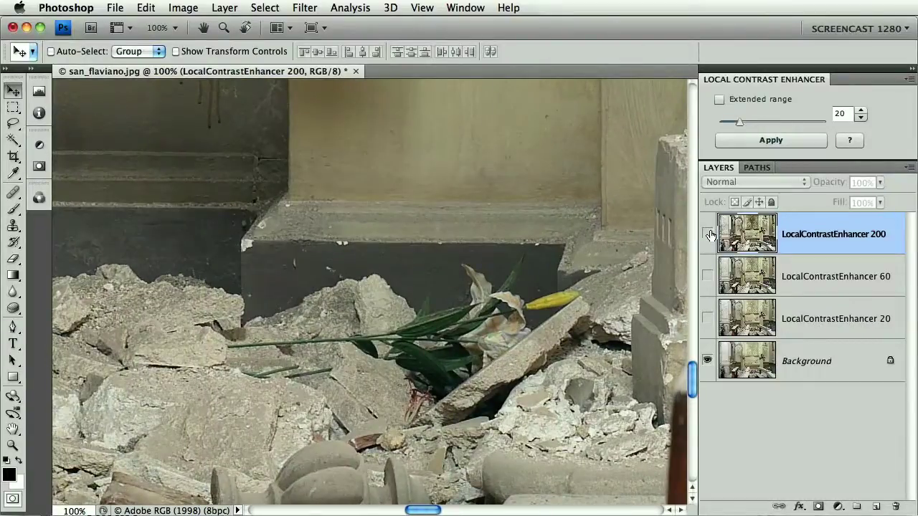
left_click(709, 235)
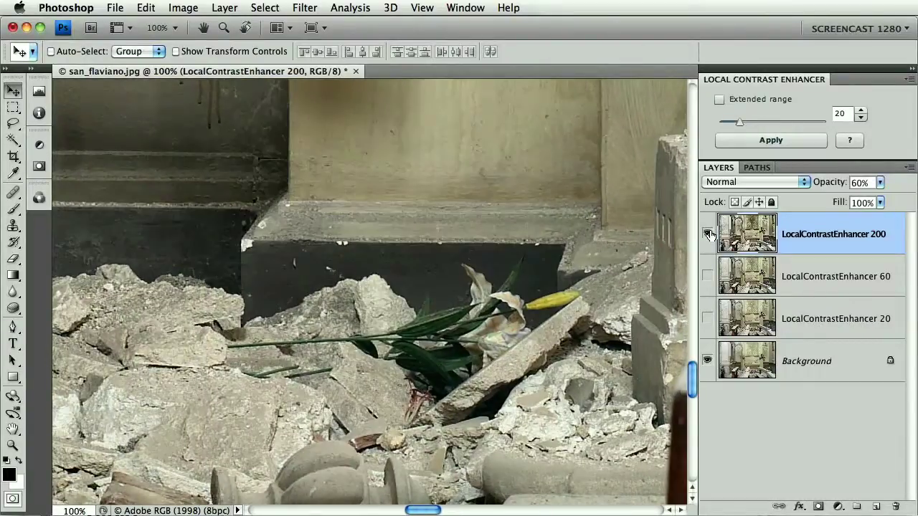
key("ctrl+0")
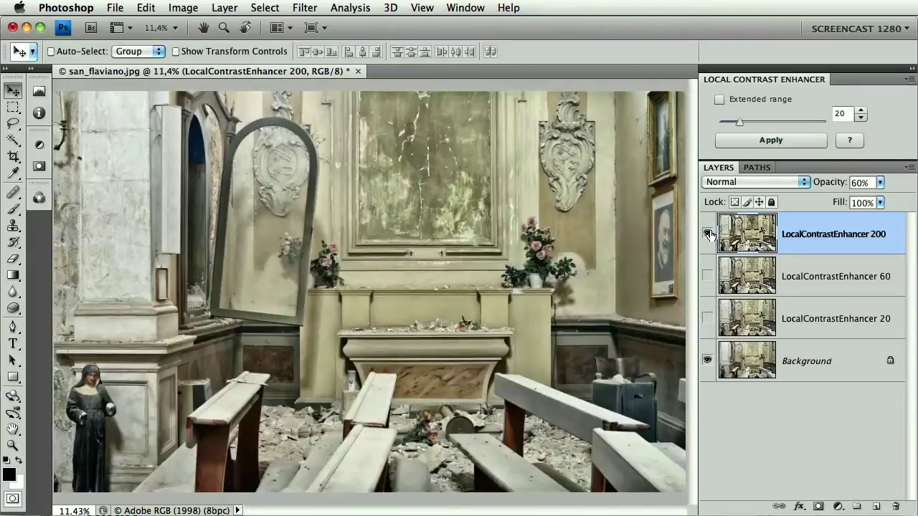